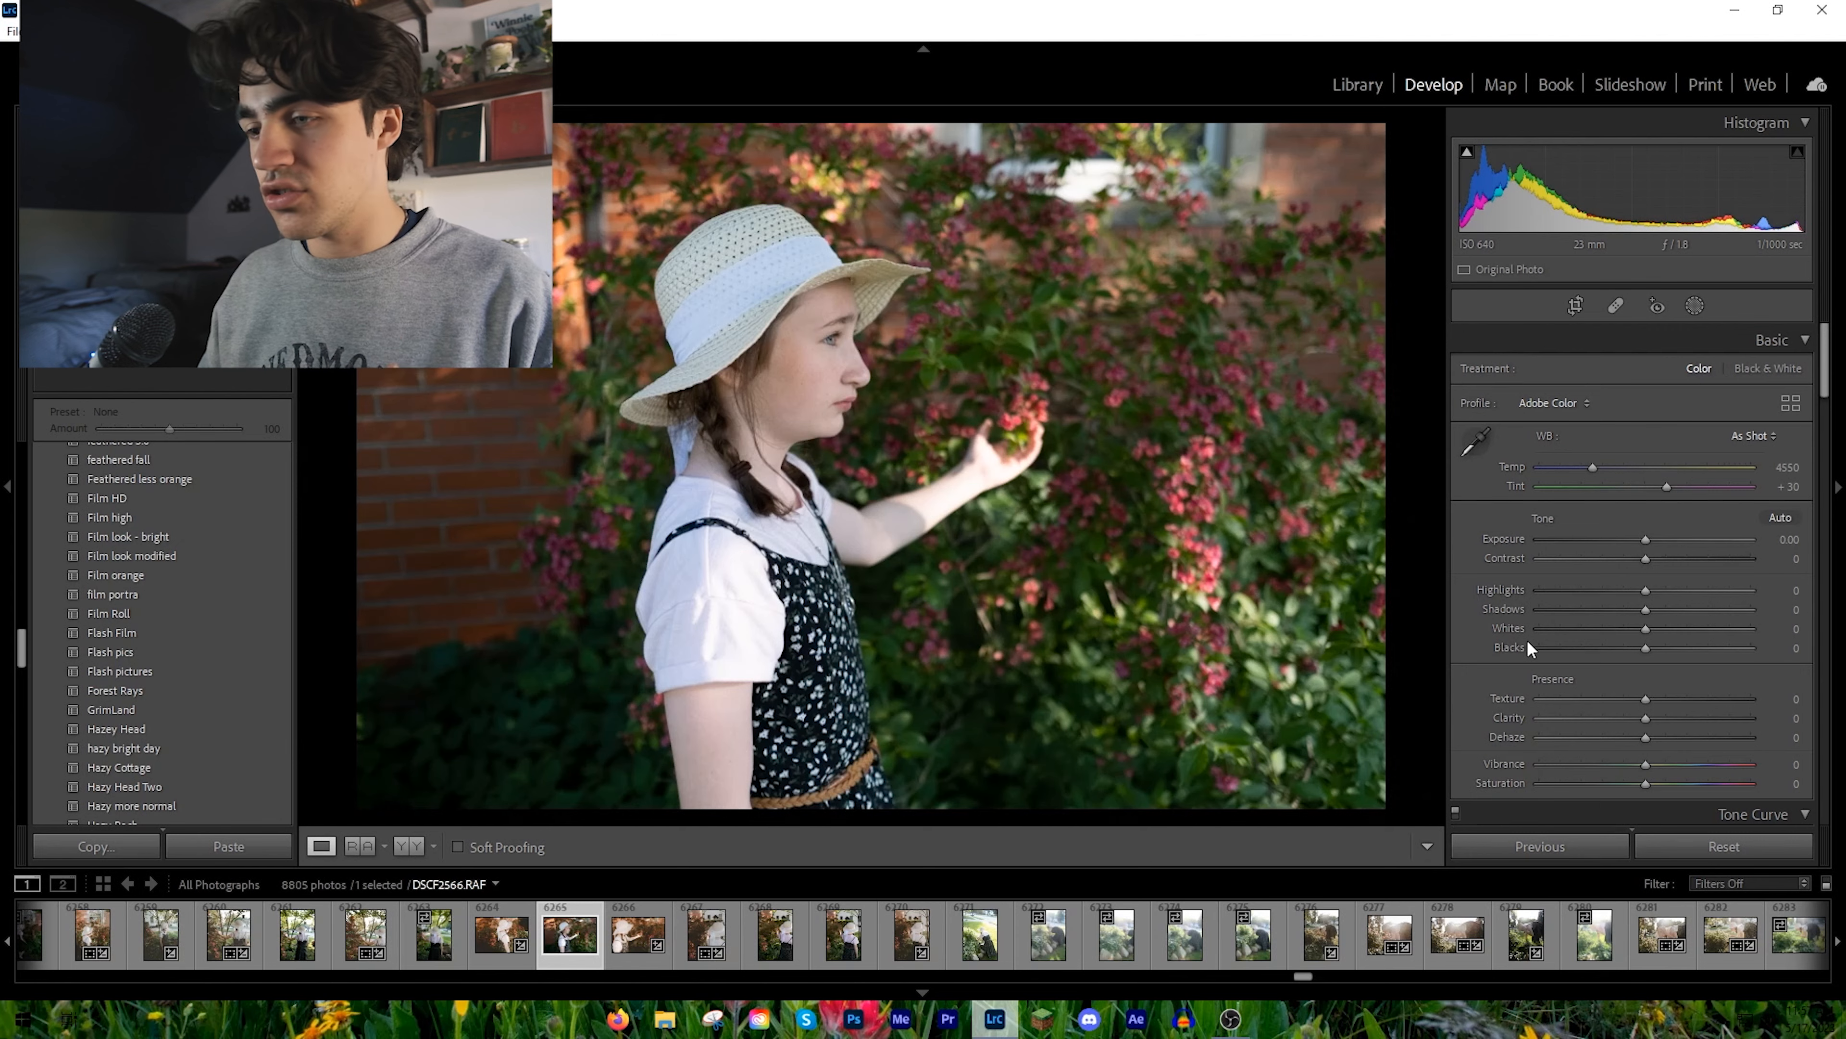
Step: Switch to the vertical photo DSCF2570.RAF, showing the girl in the straw hat from behind
key("Right")
key("Right")
key("Right")
key("Right")
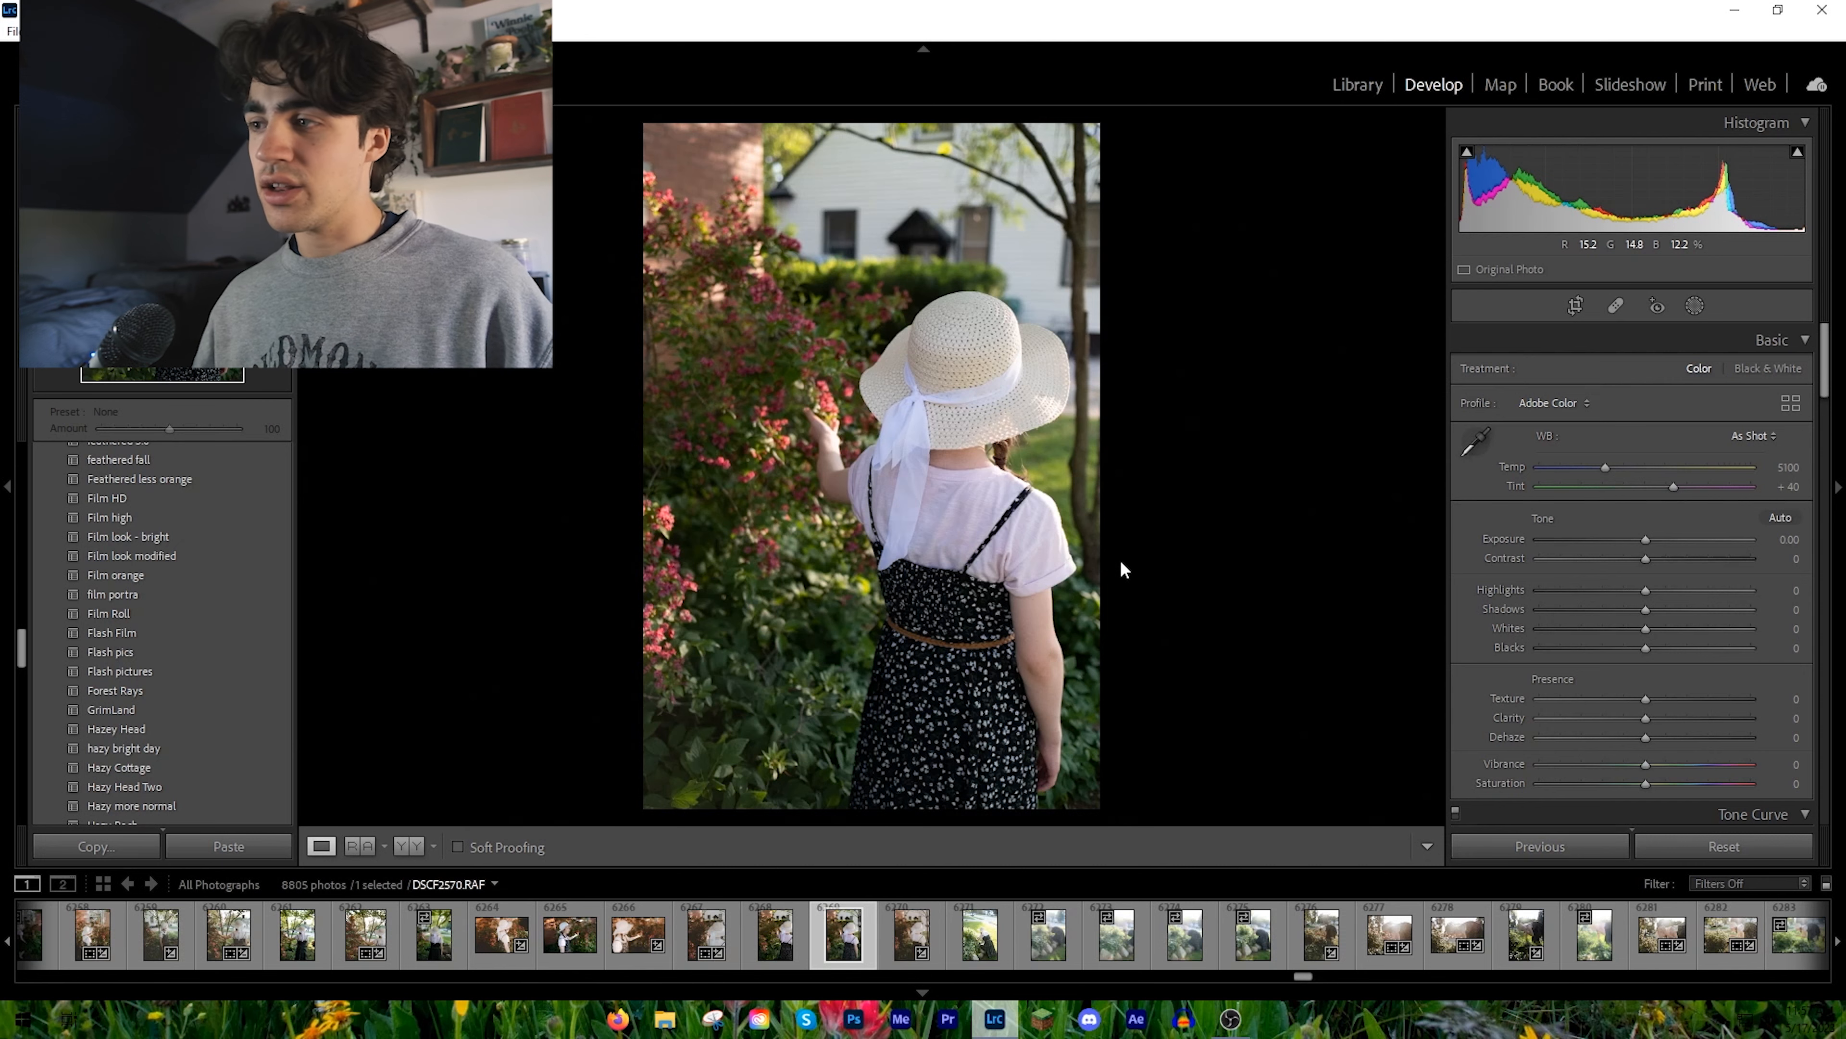
Step: Preview the Hazey Head preset on the photo and reset all of its develop settings
scroll(196, 598, "down", 4)
scroll(196, 598, "down", 4)
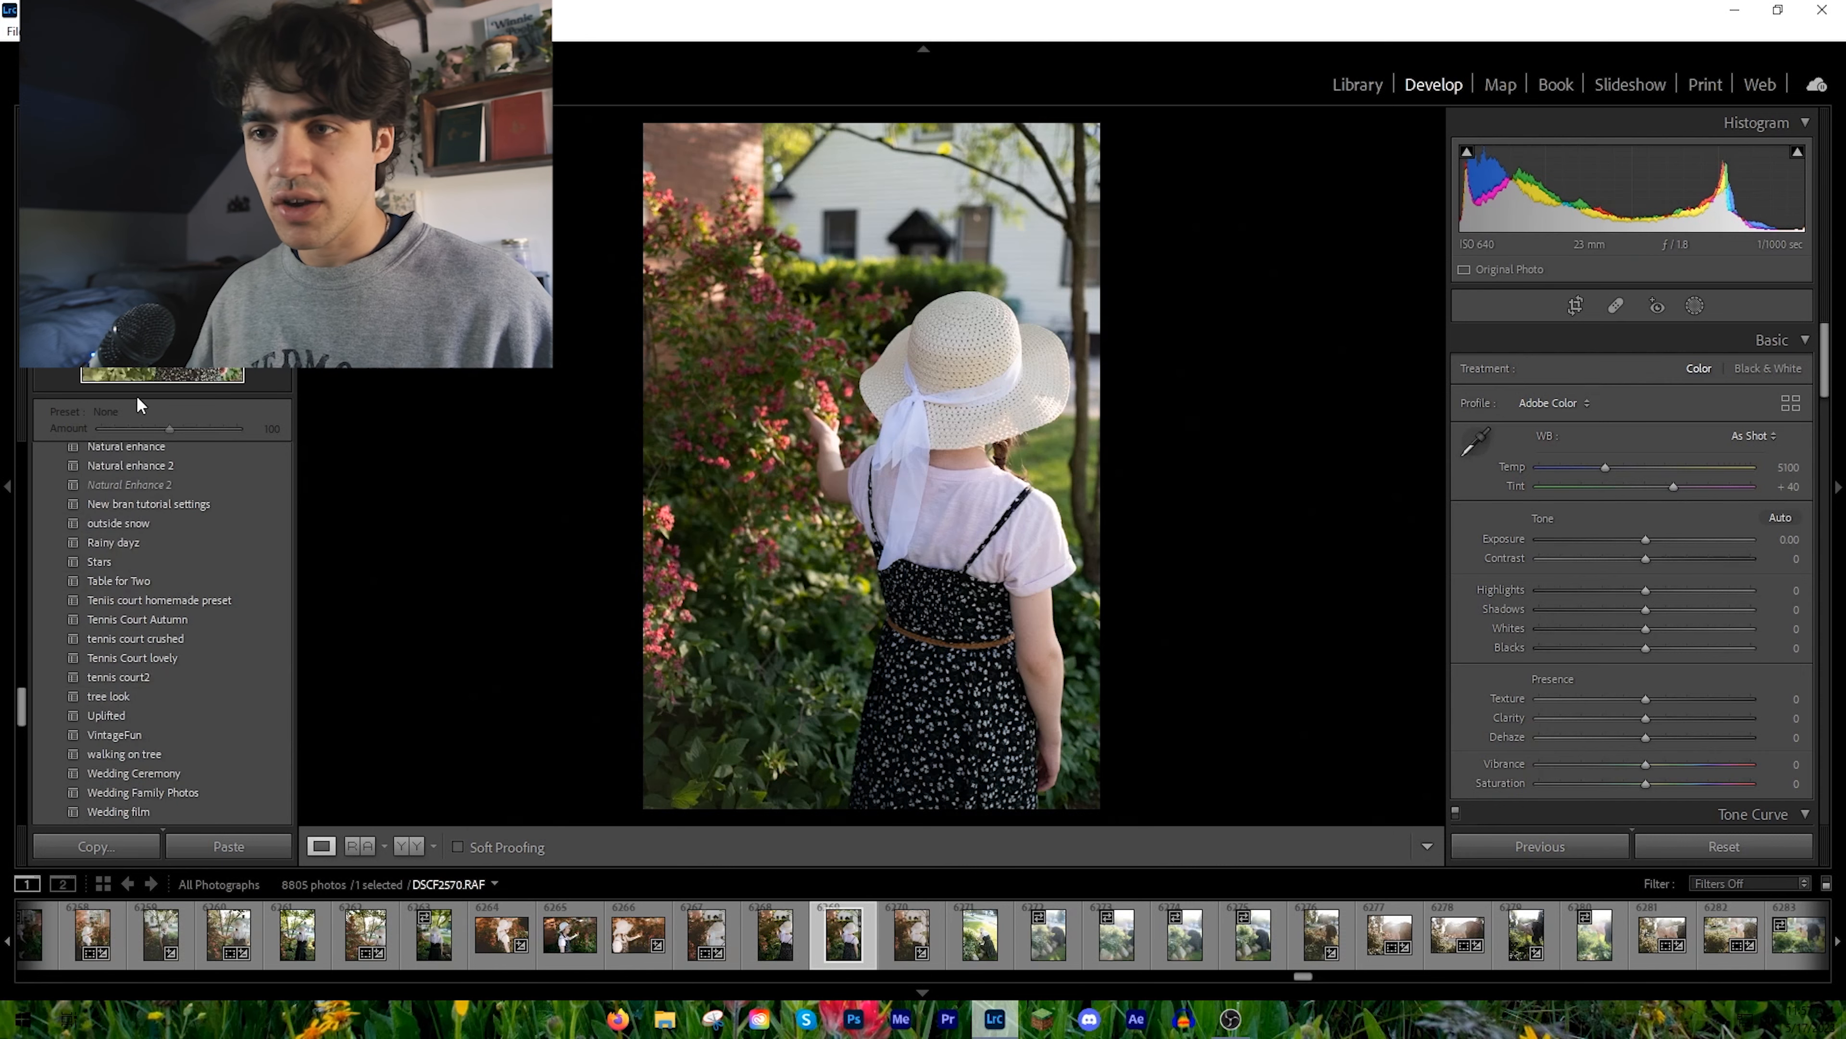
scroll(206, 627, "up", 4)
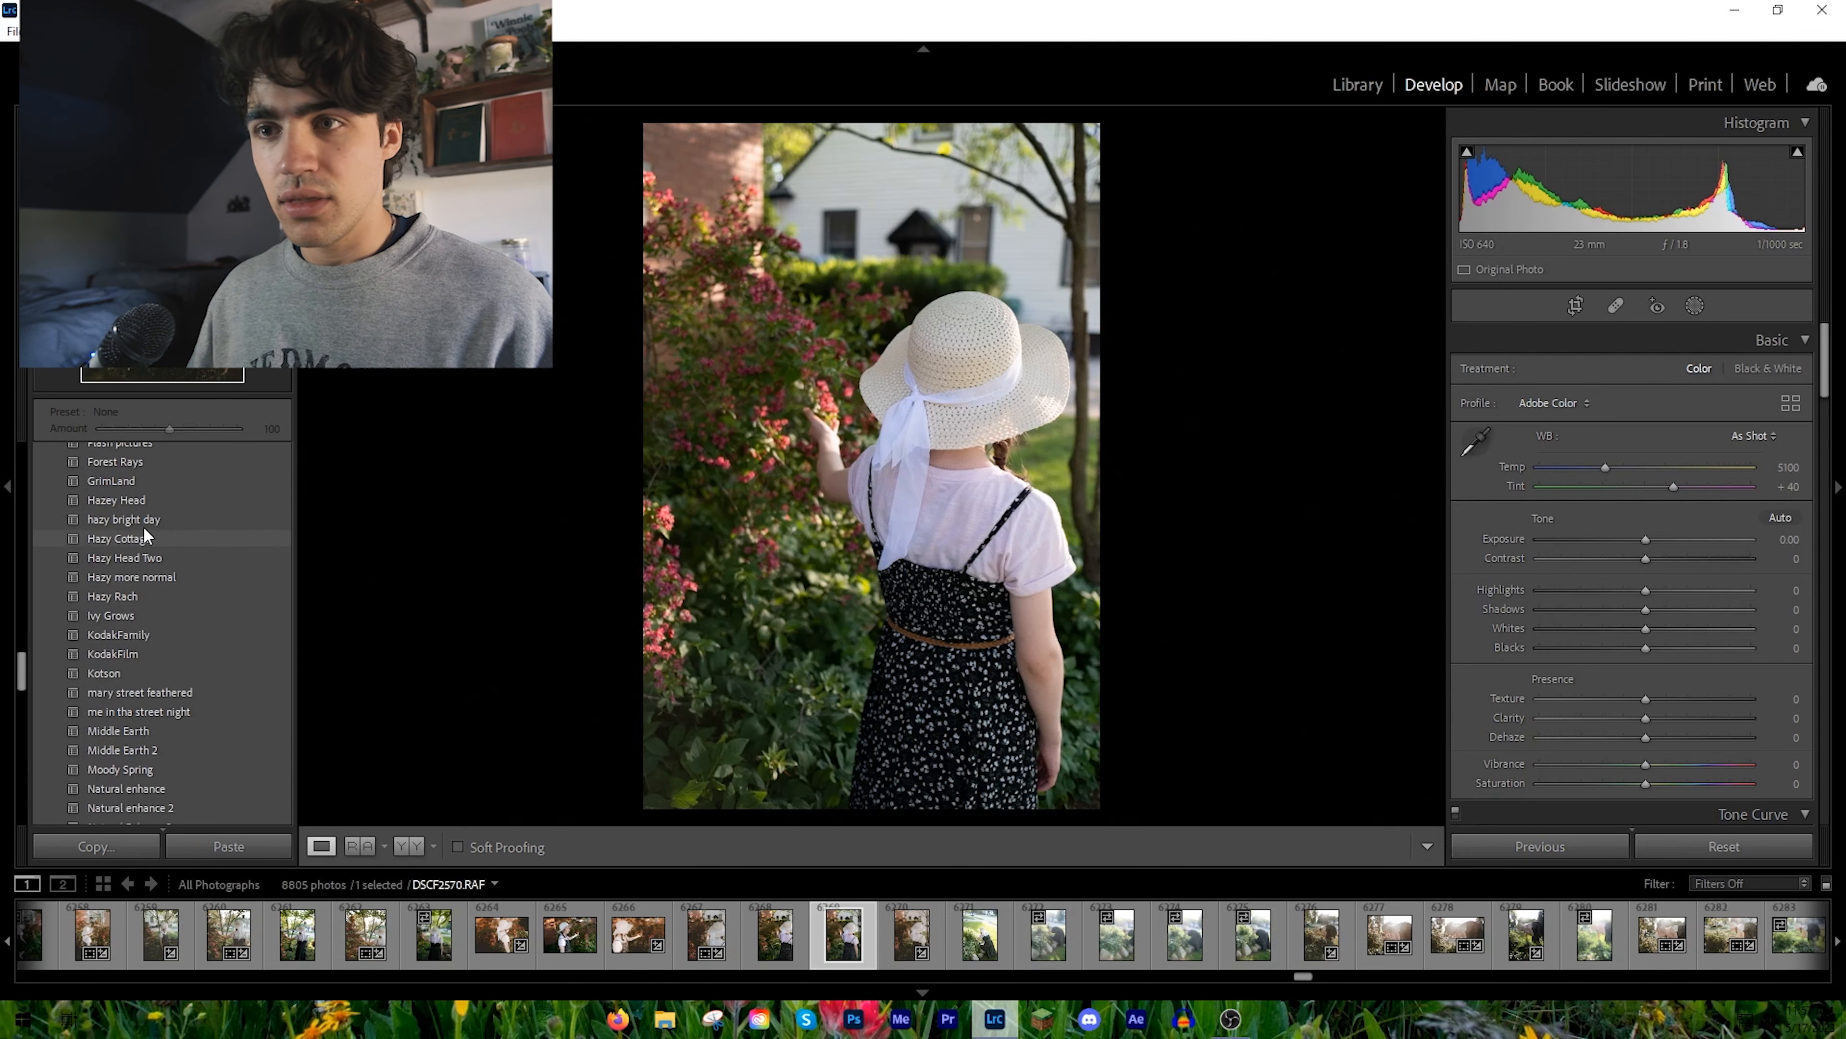
left_click(131, 500)
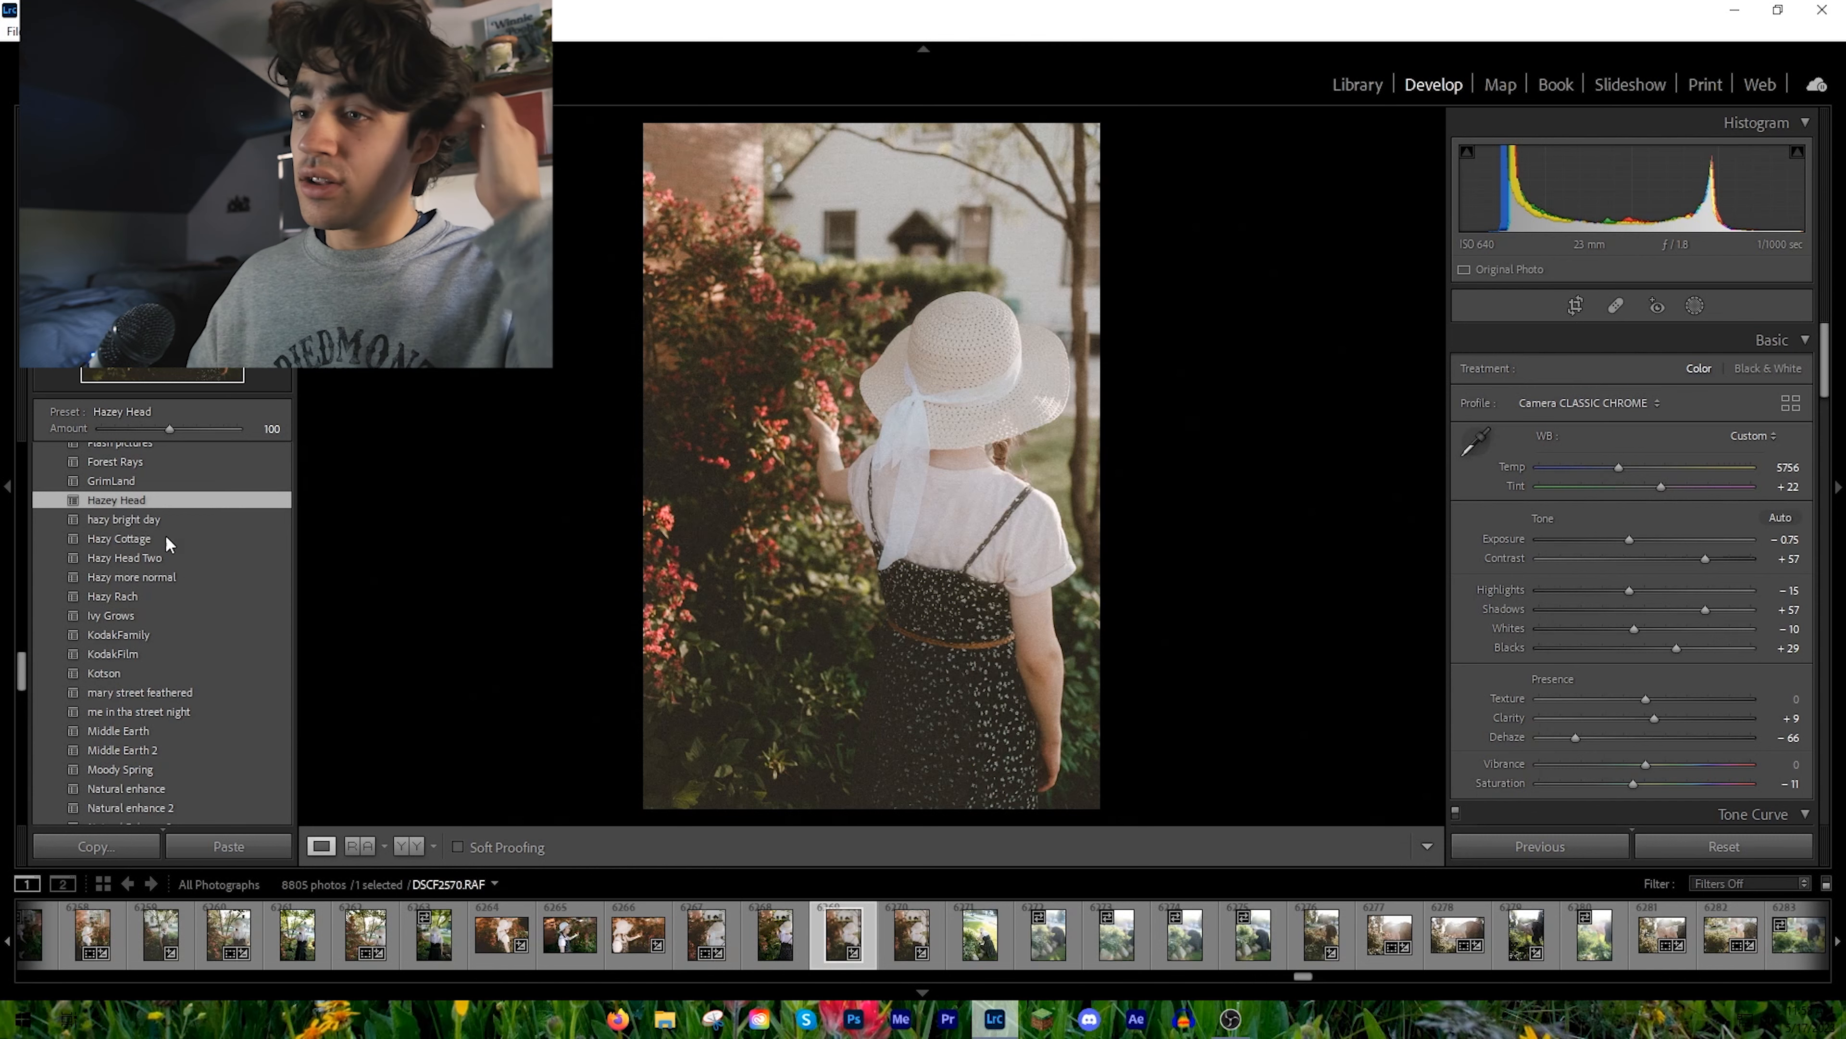
scroll(242, 615, "up", 3)
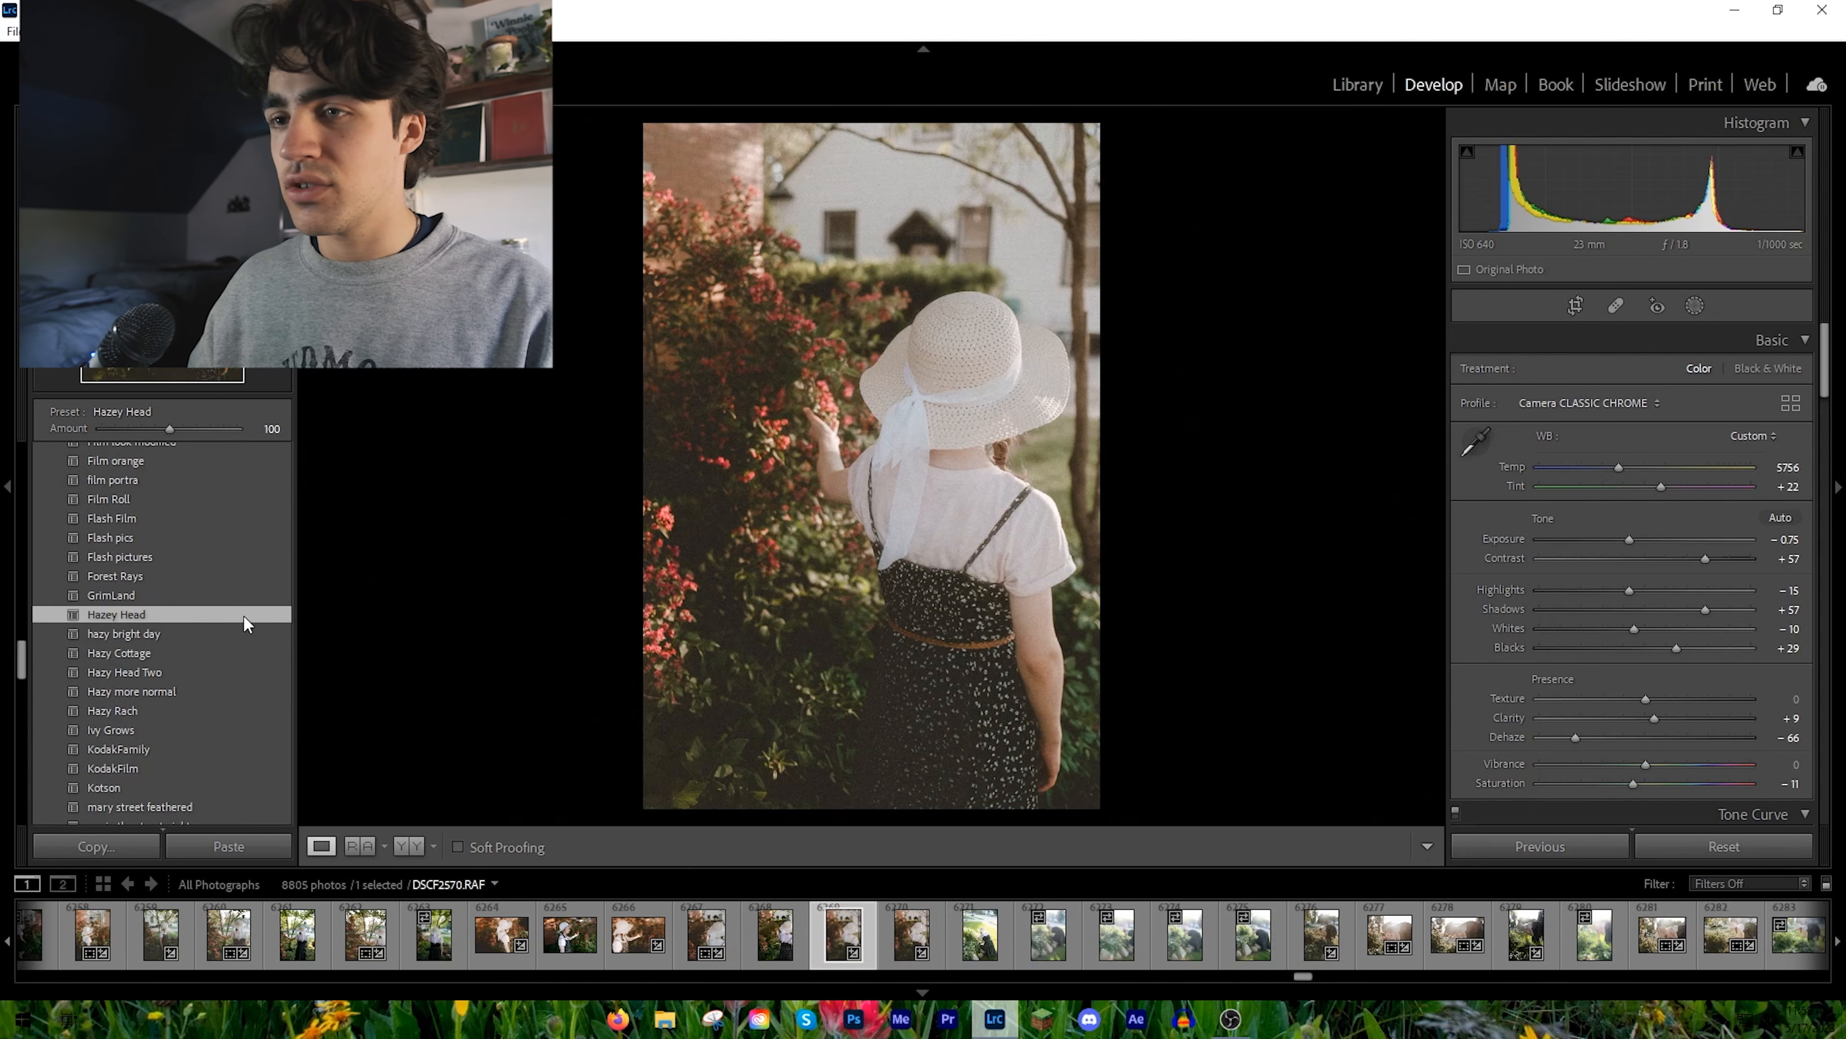
left_click(1731, 844)
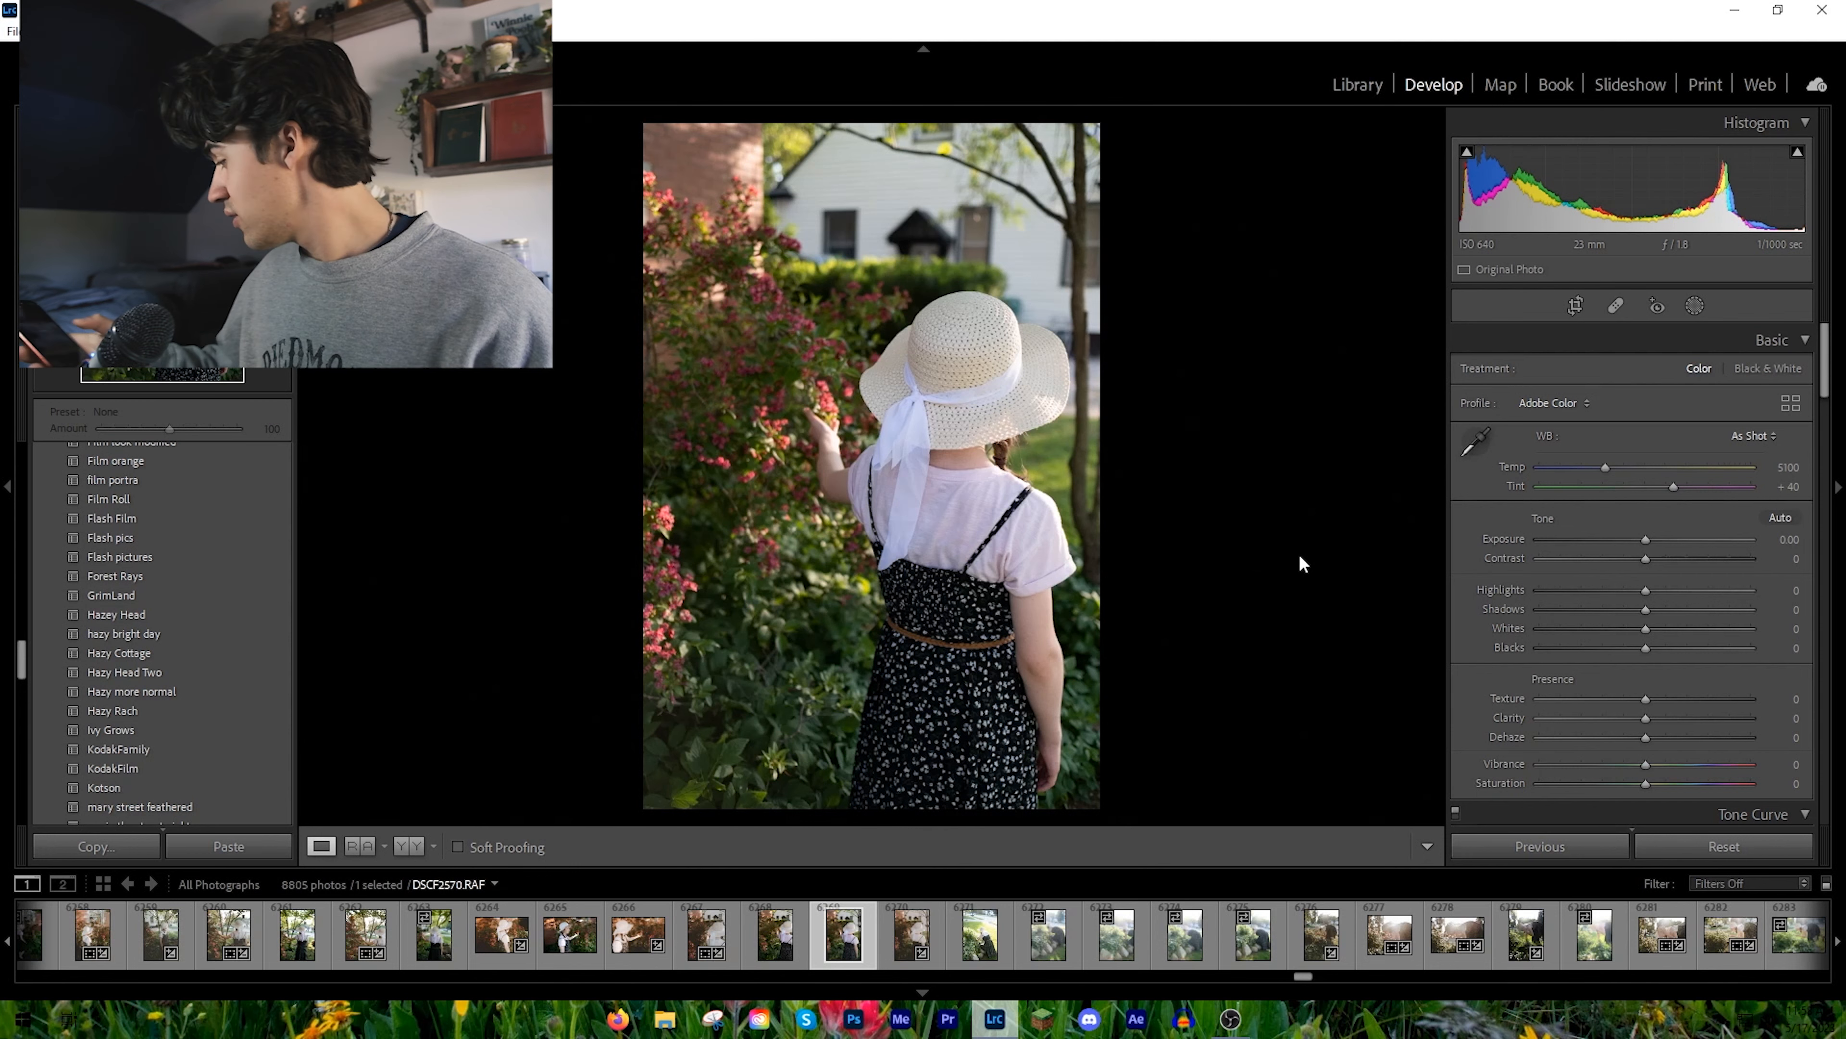
Step: Set the photo's Exposure to +0.07 and its white balance Temp to 5710
left_click_drag(1648, 544, 1650, 535)
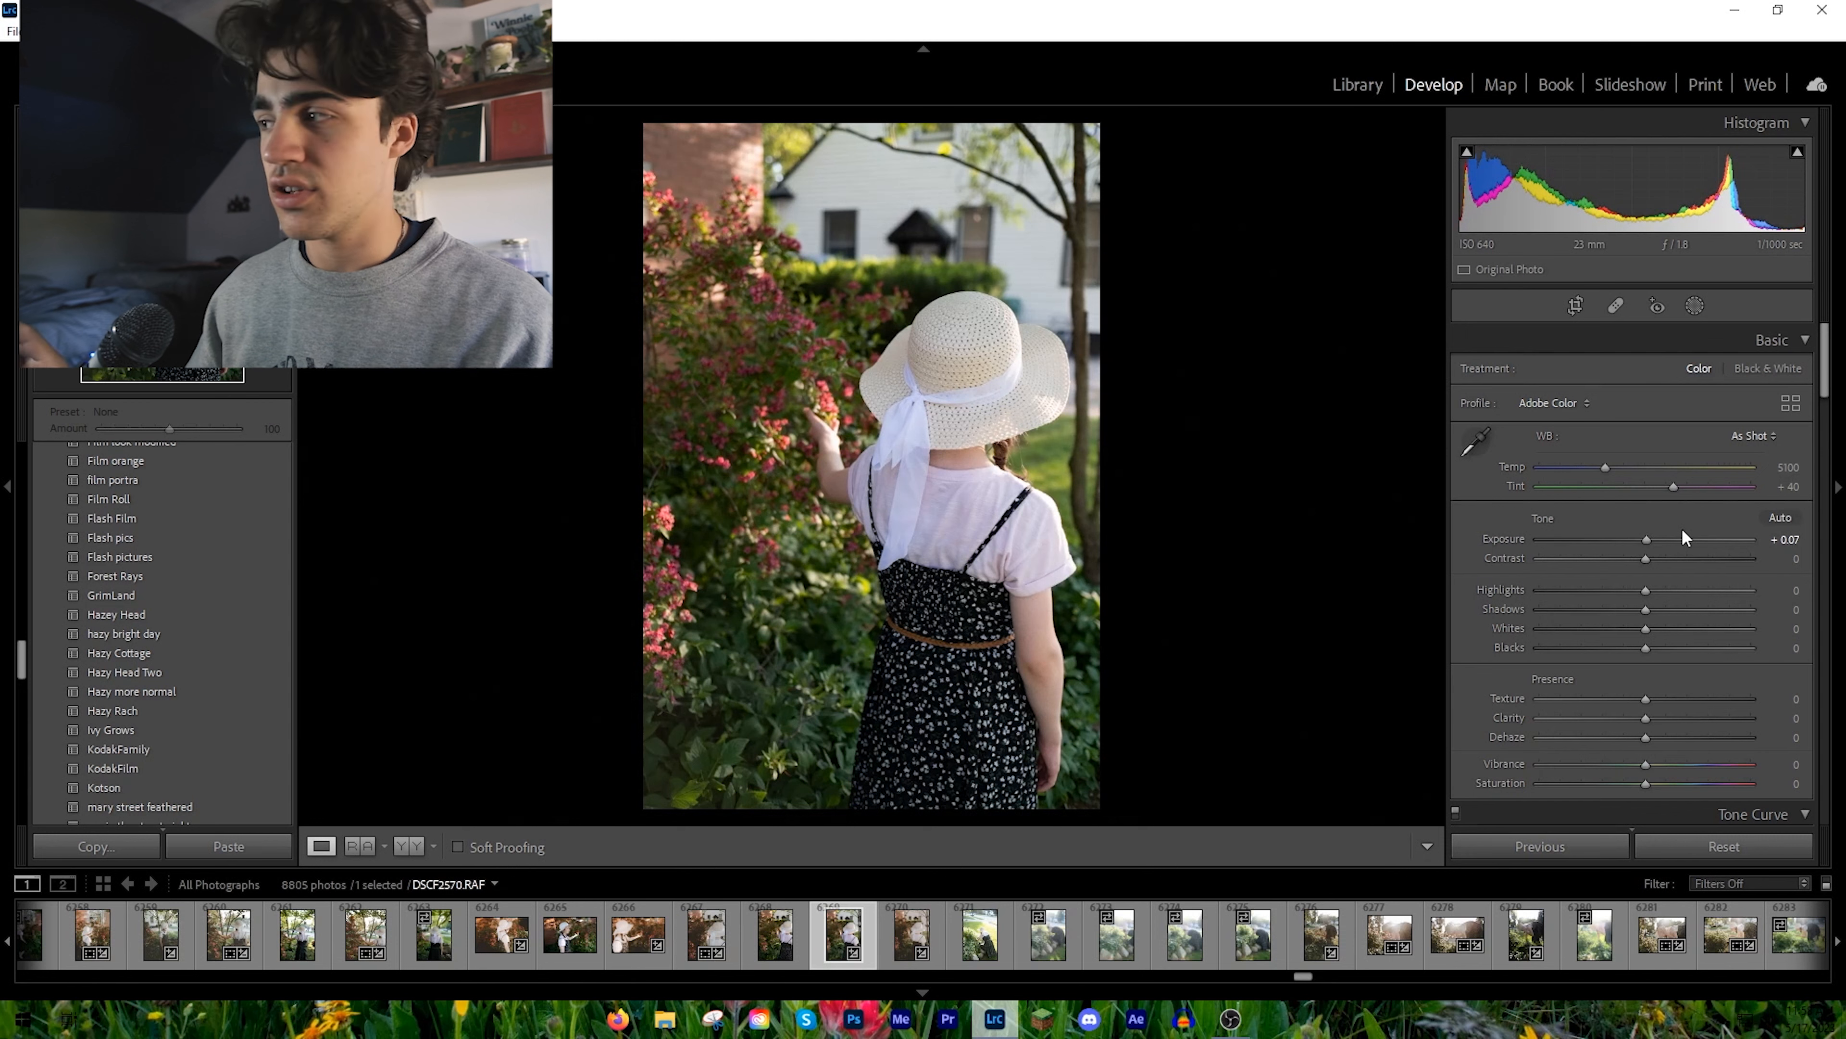
left_click_drag(1603, 465, 1617, 467)
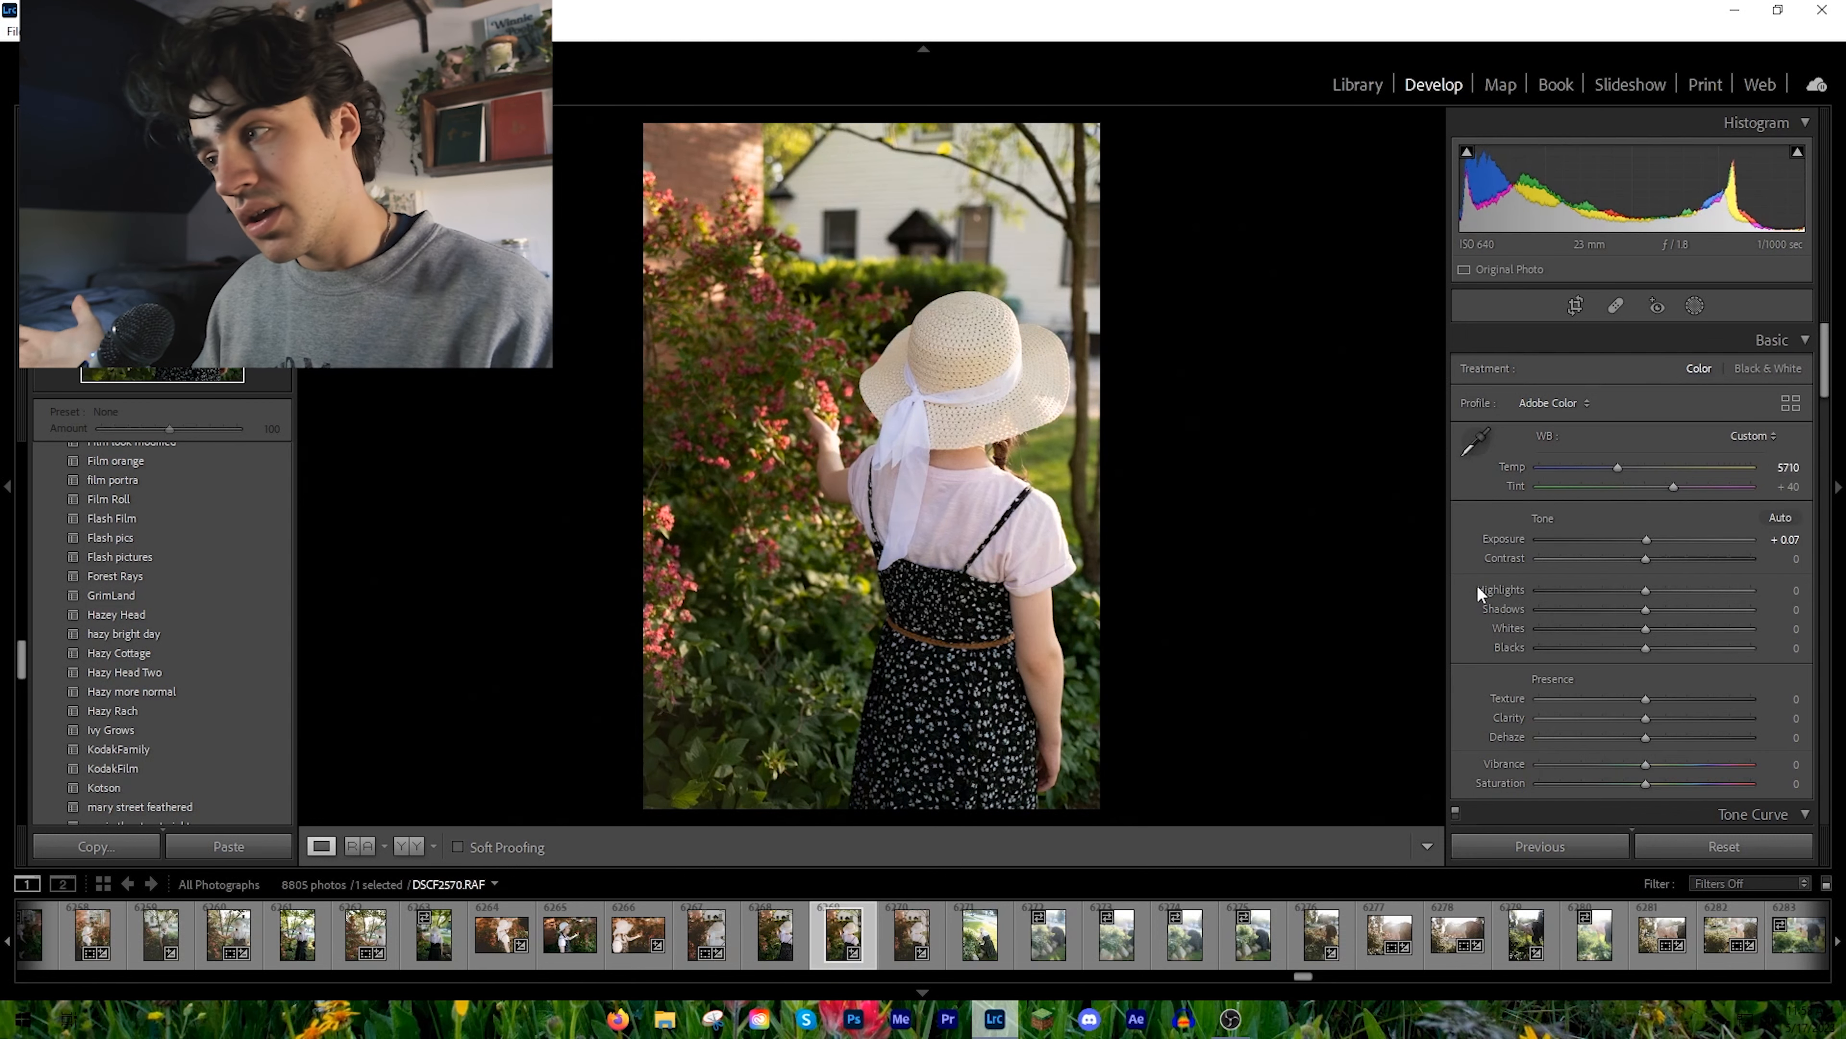
Step: Try Dehaze at +100 for comparison and settle it at −60 for a hazy look
scroll(1478, 491, "down", 2)
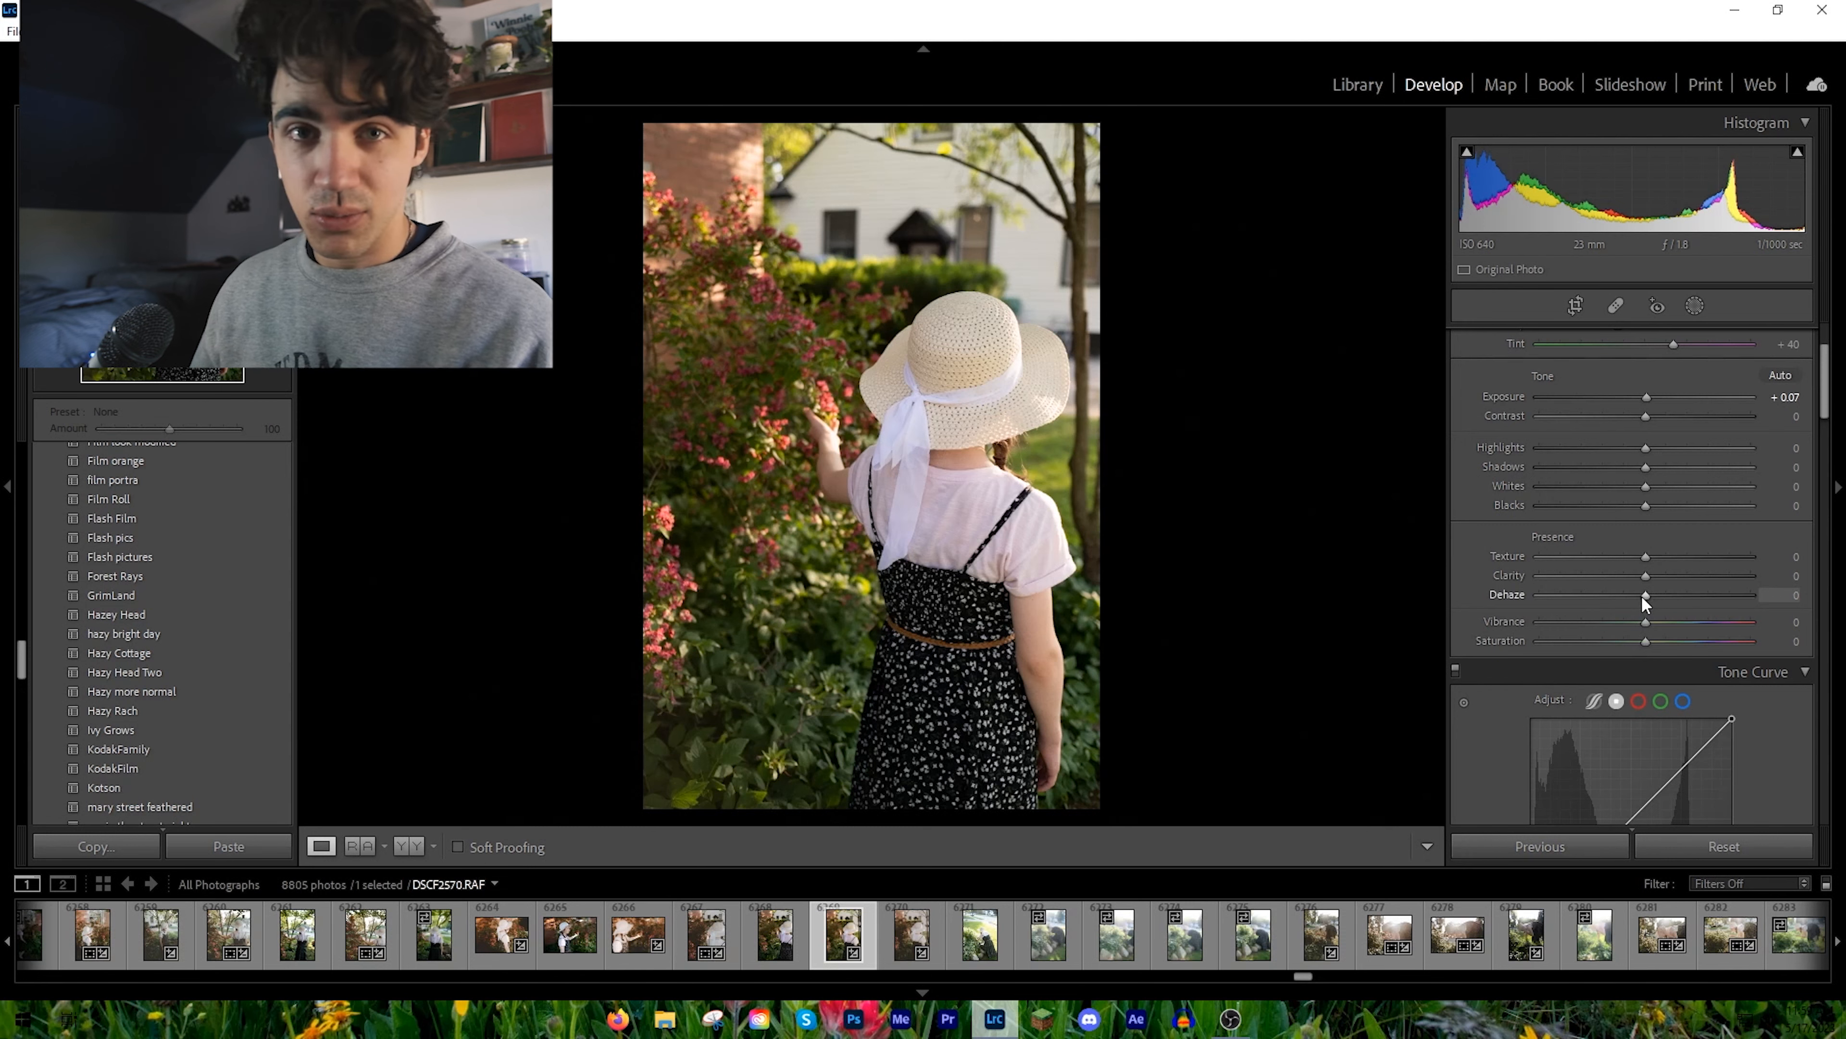
left_click_drag(1645, 598, 1800, 545)
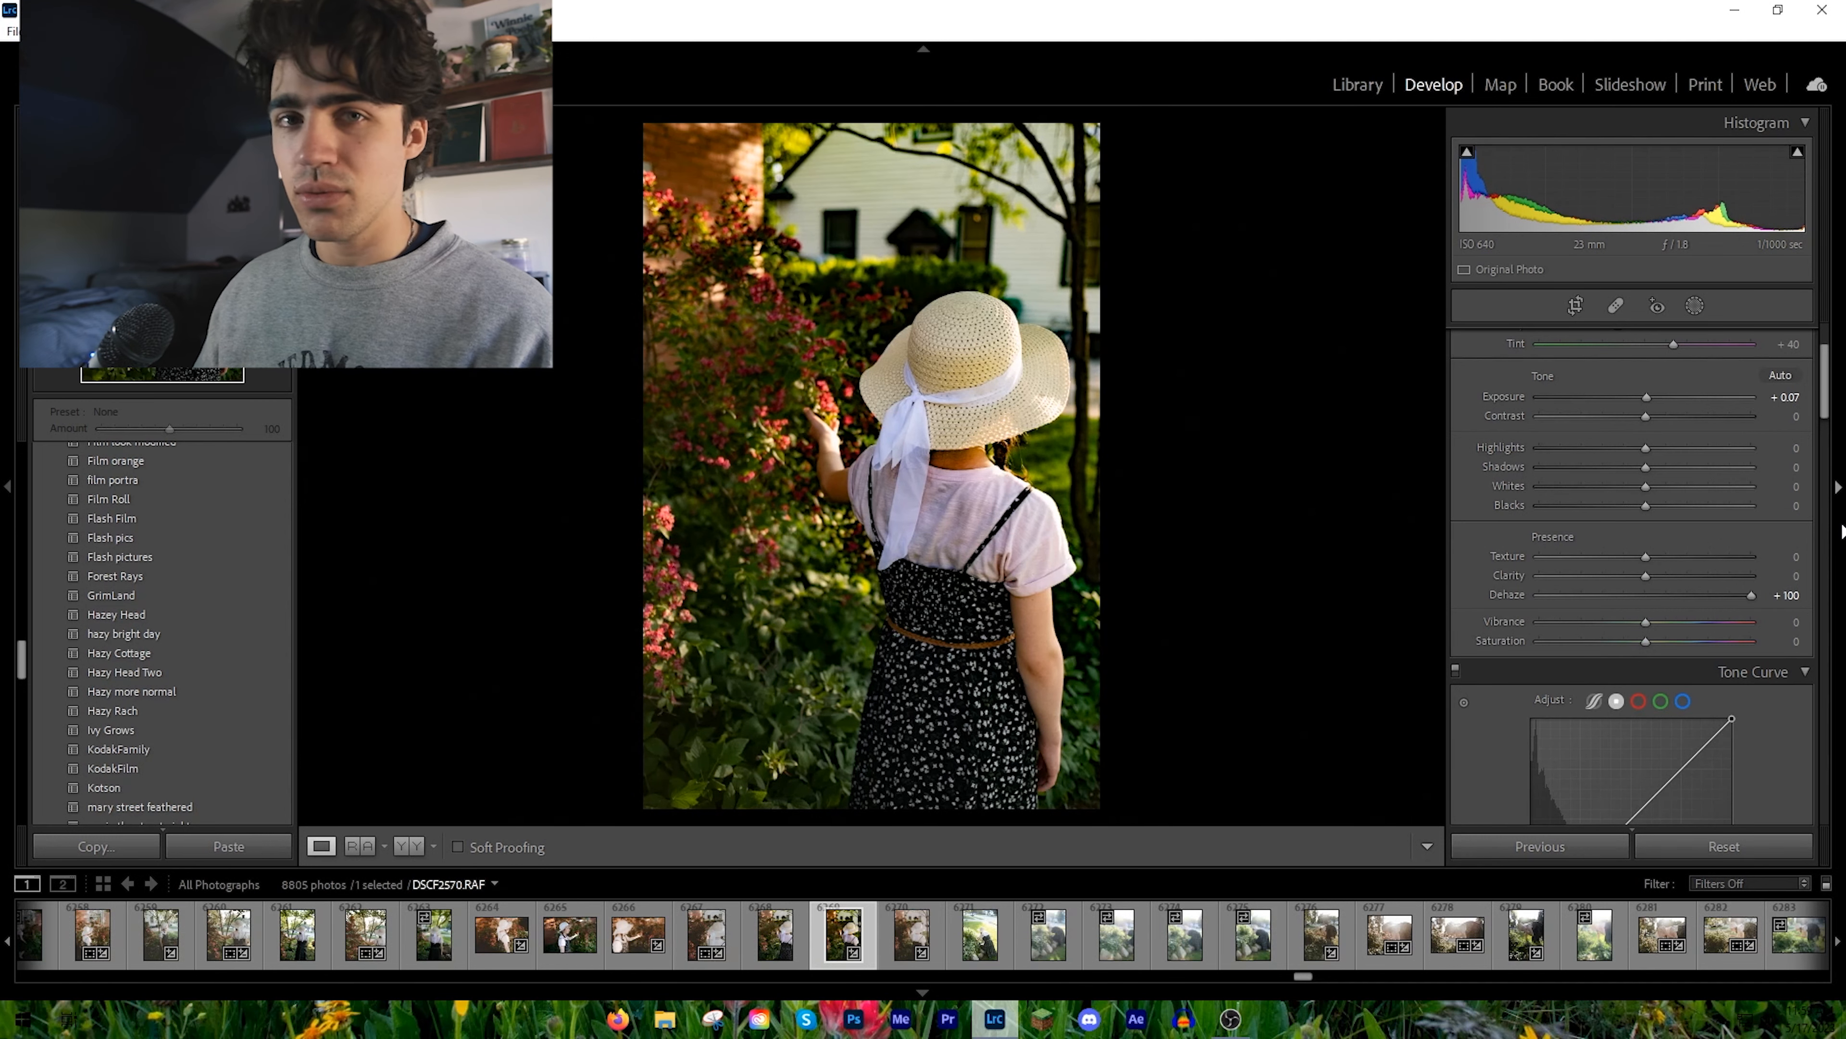
left_click_drag(1751, 595, 1581, 594)
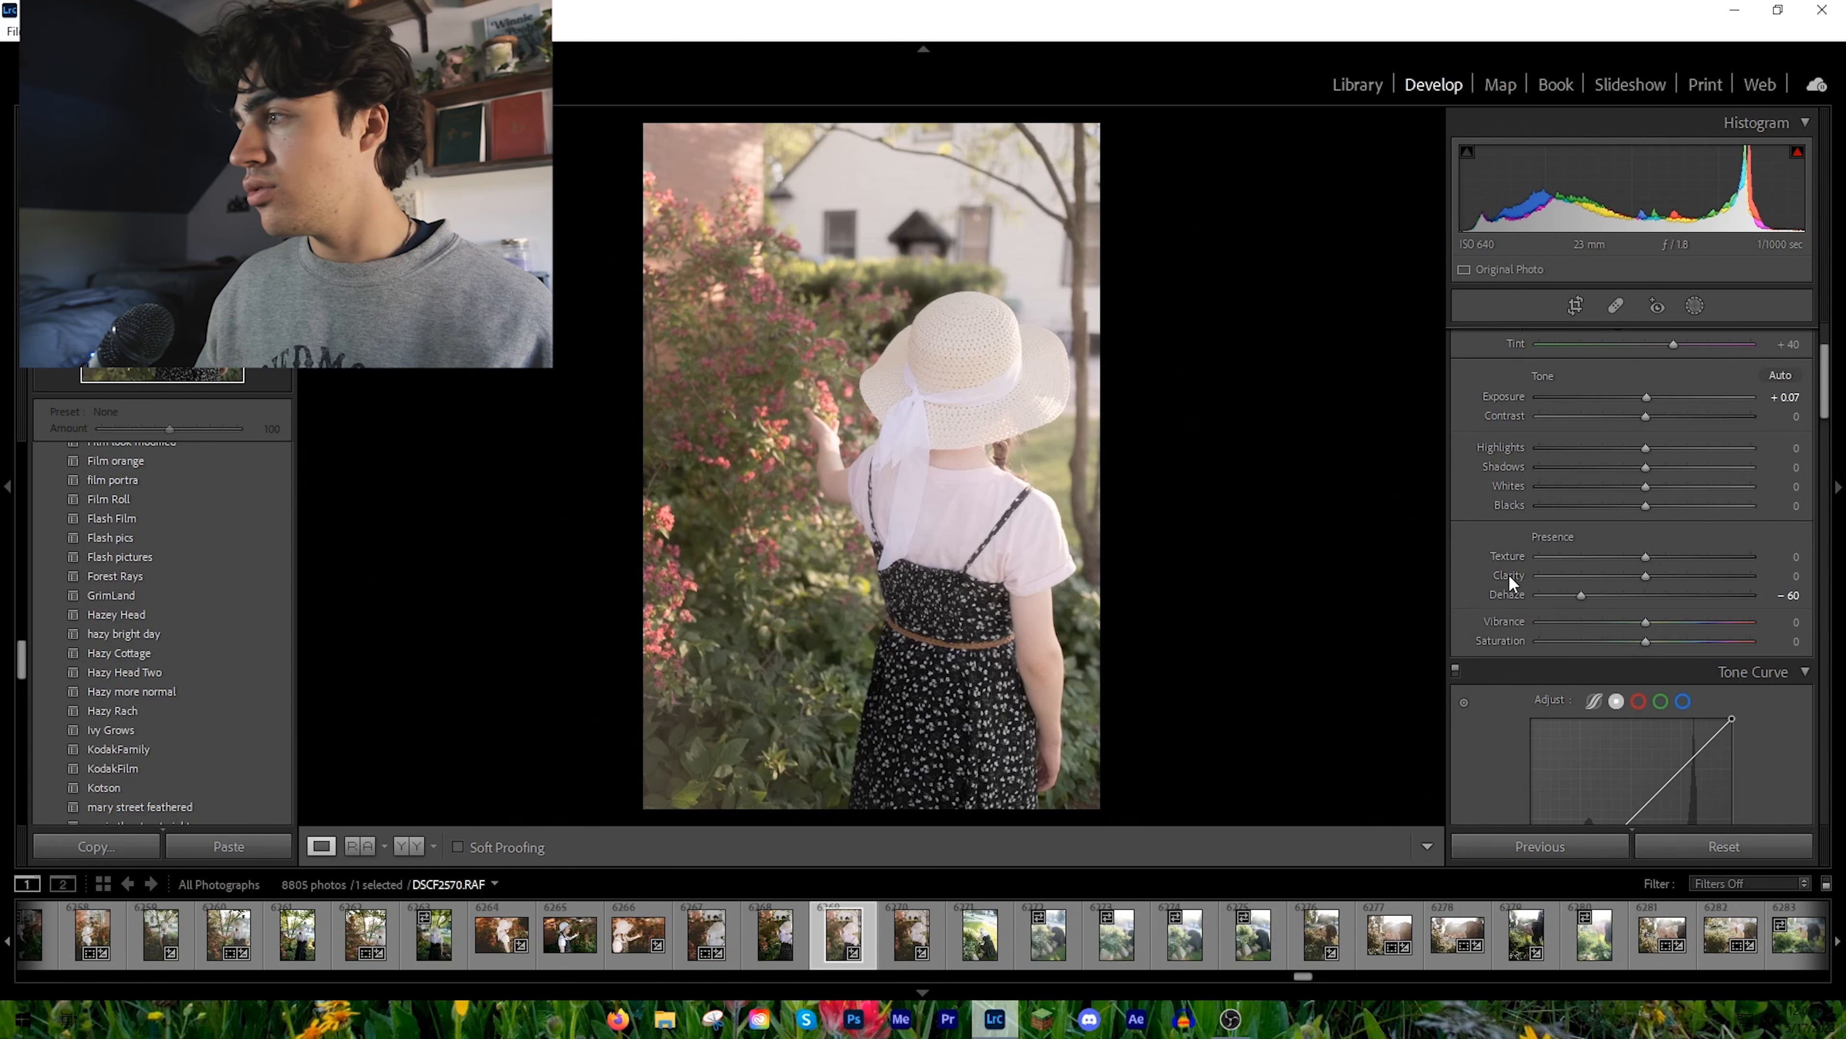
Step: Raise Contrast to +73 and lower Exposure to −0.29
scroll(1505, 573, "up", 2)
left_click_drag(1646, 559, 1723, 553)
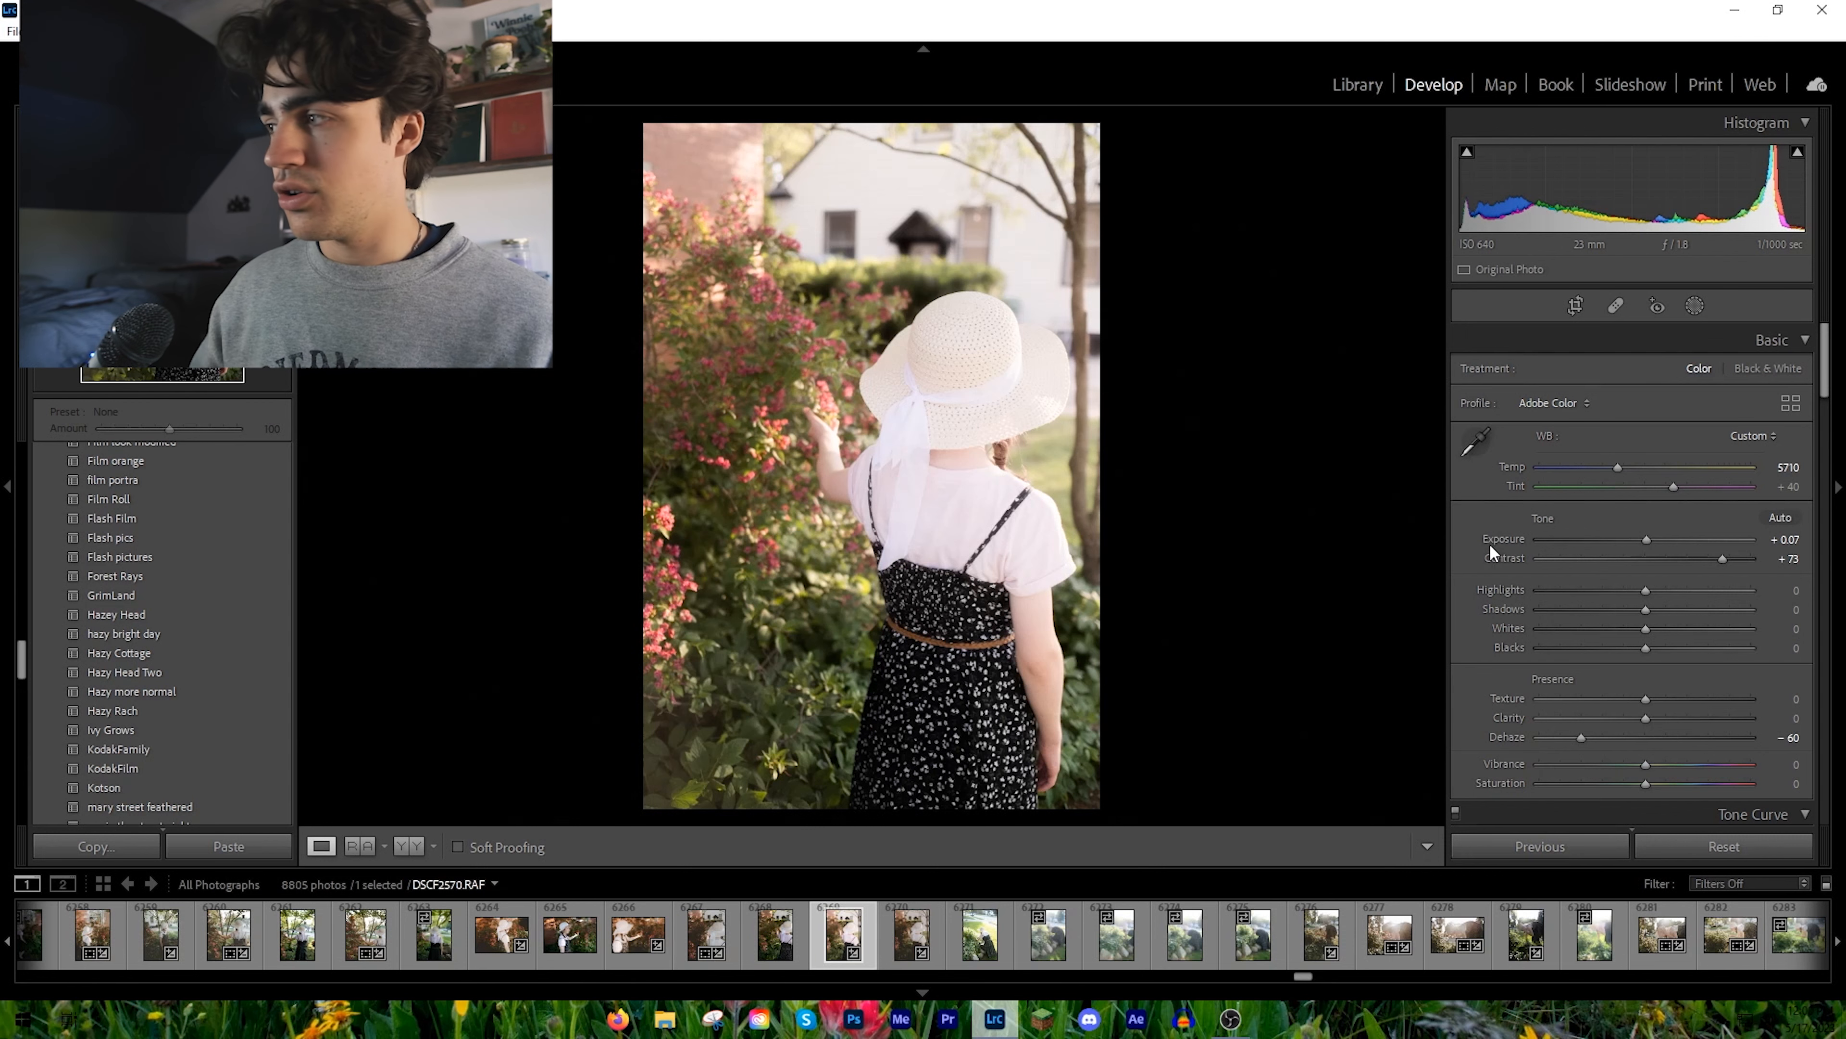
left_click_drag(1655, 535, 1643, 543)
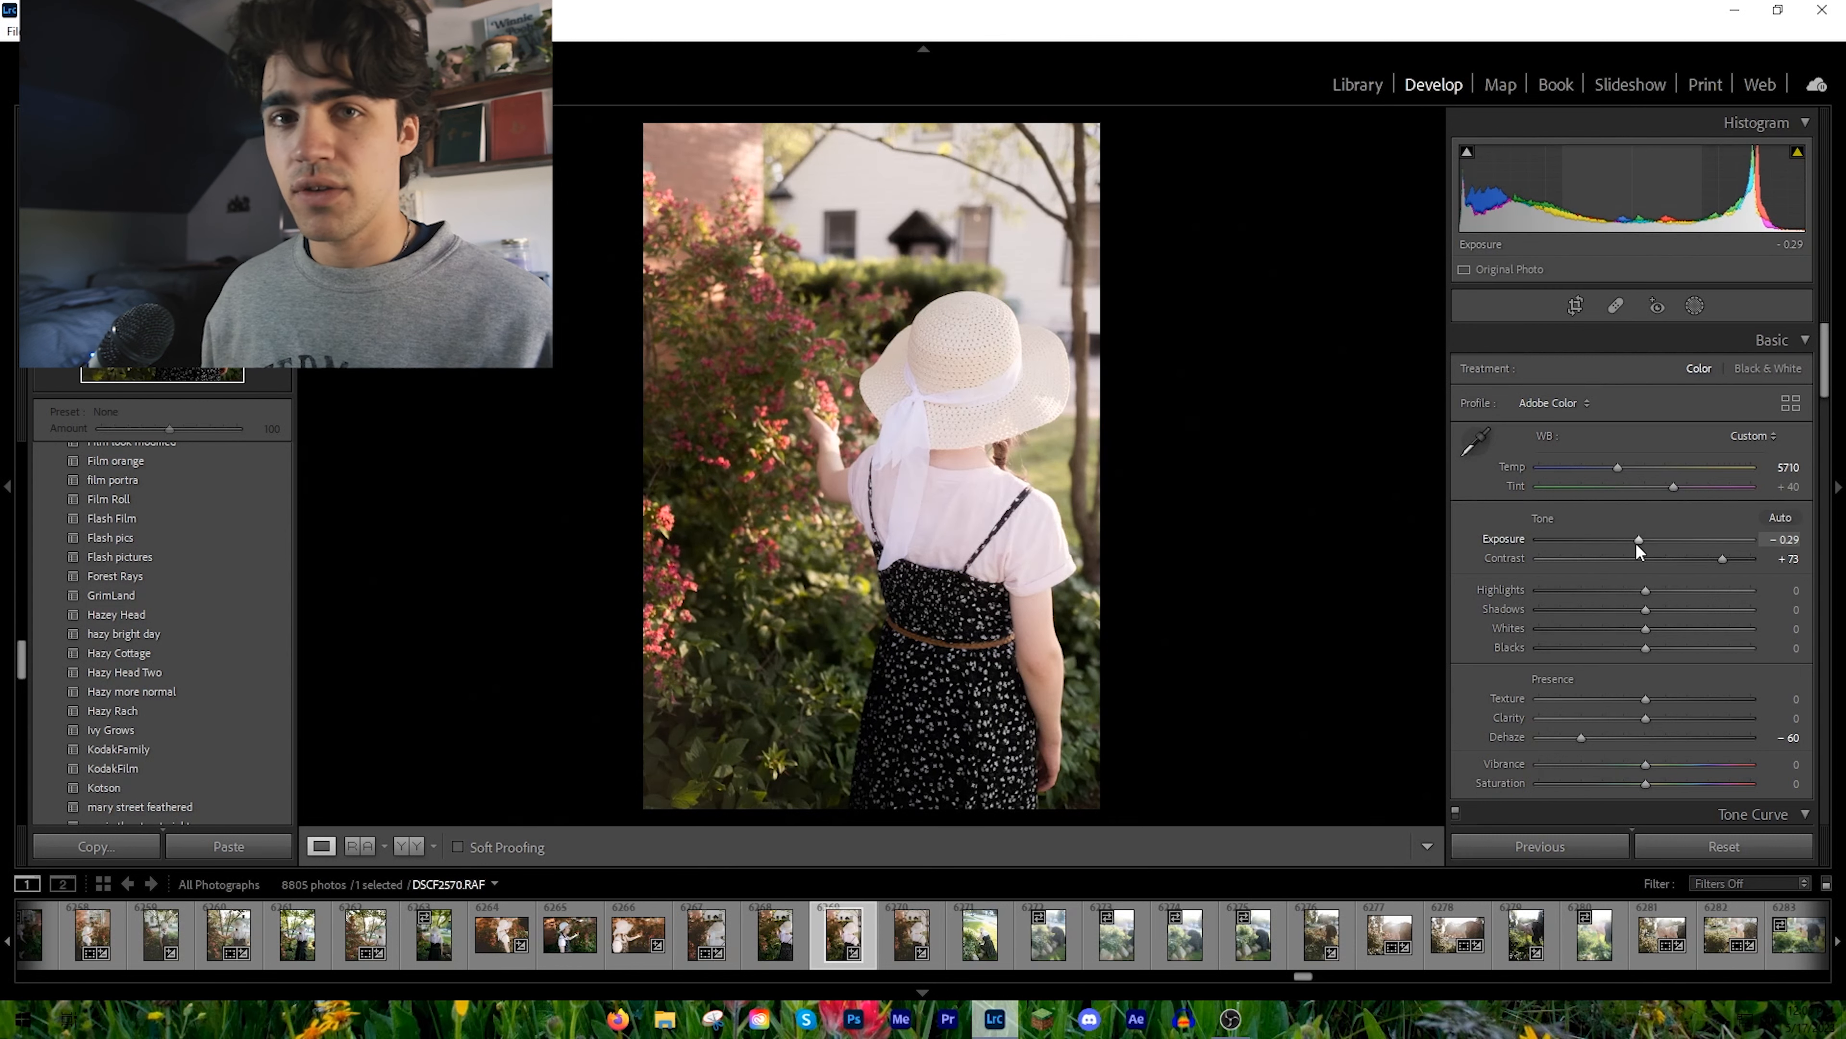
Step: Try a white balance Tint of +18 and return it to +40
left_click(1655, 486)
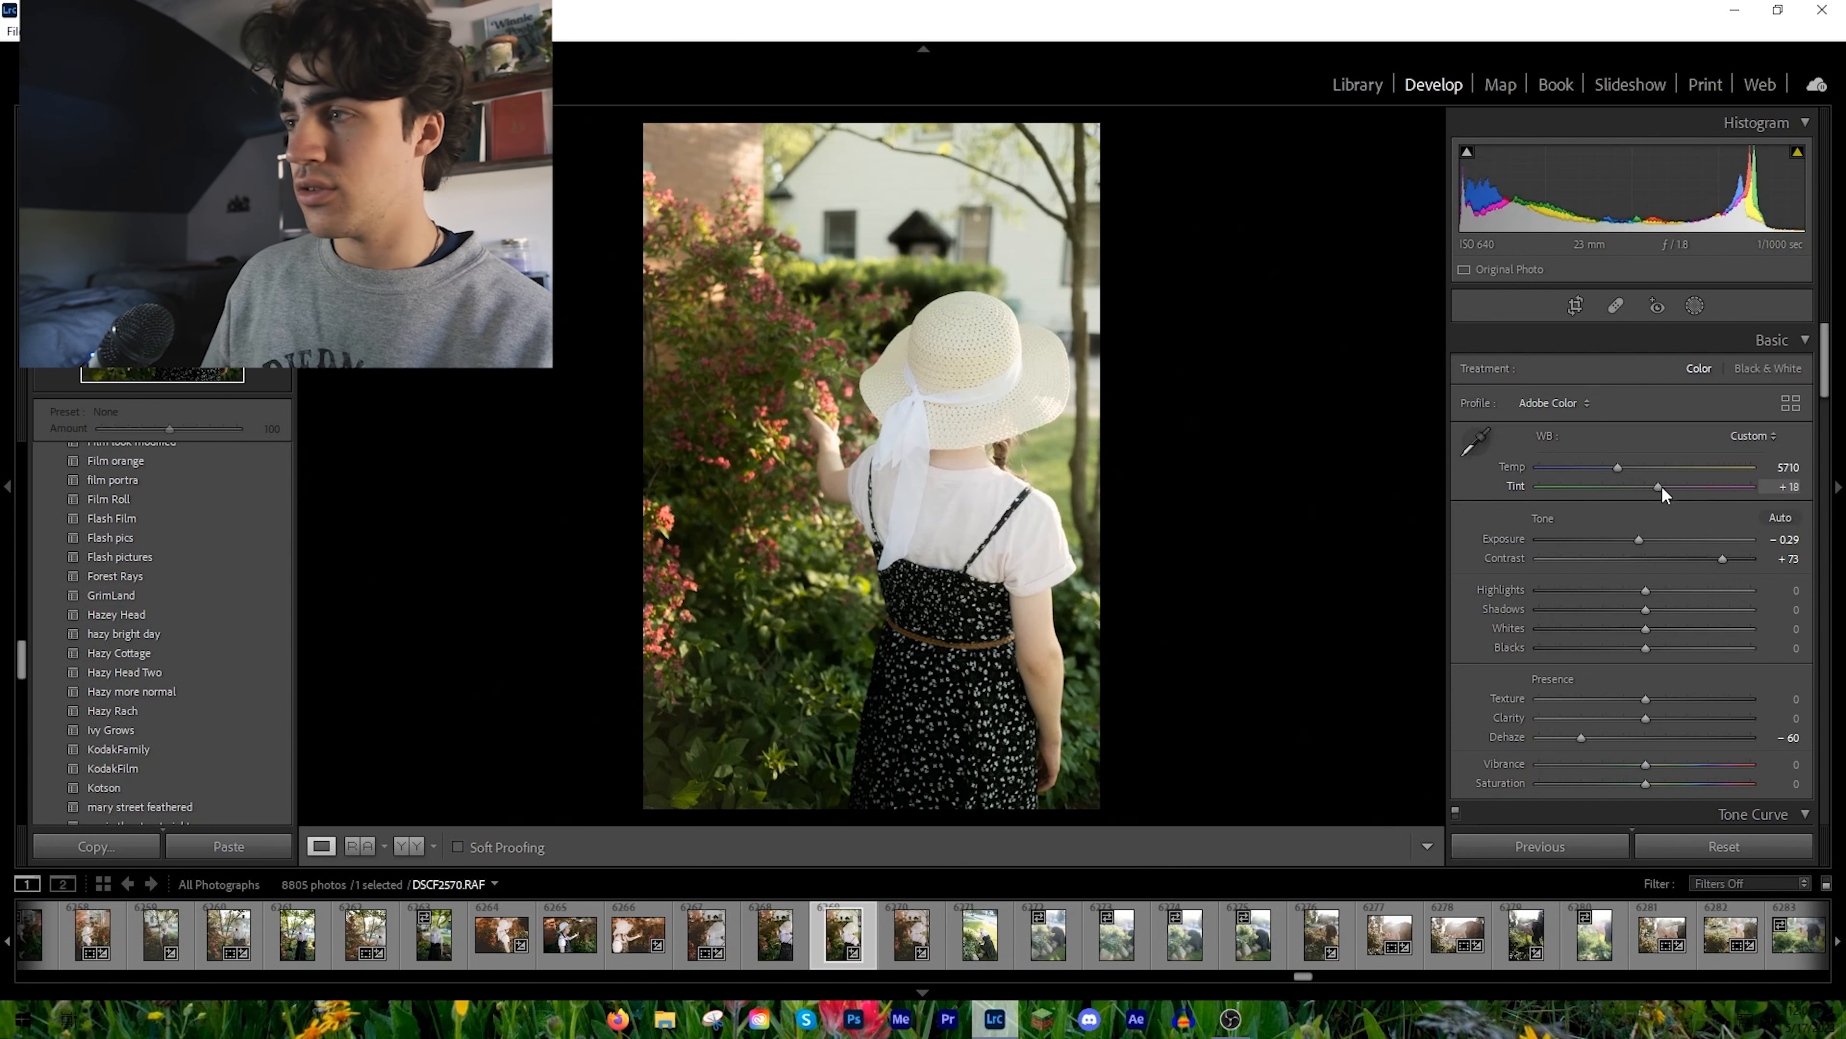
mouse_move(1663, 488)
left_mouse_down()
mouse_move(1689, 481)
mouse_move(1665, 510)
left_mouse_up()
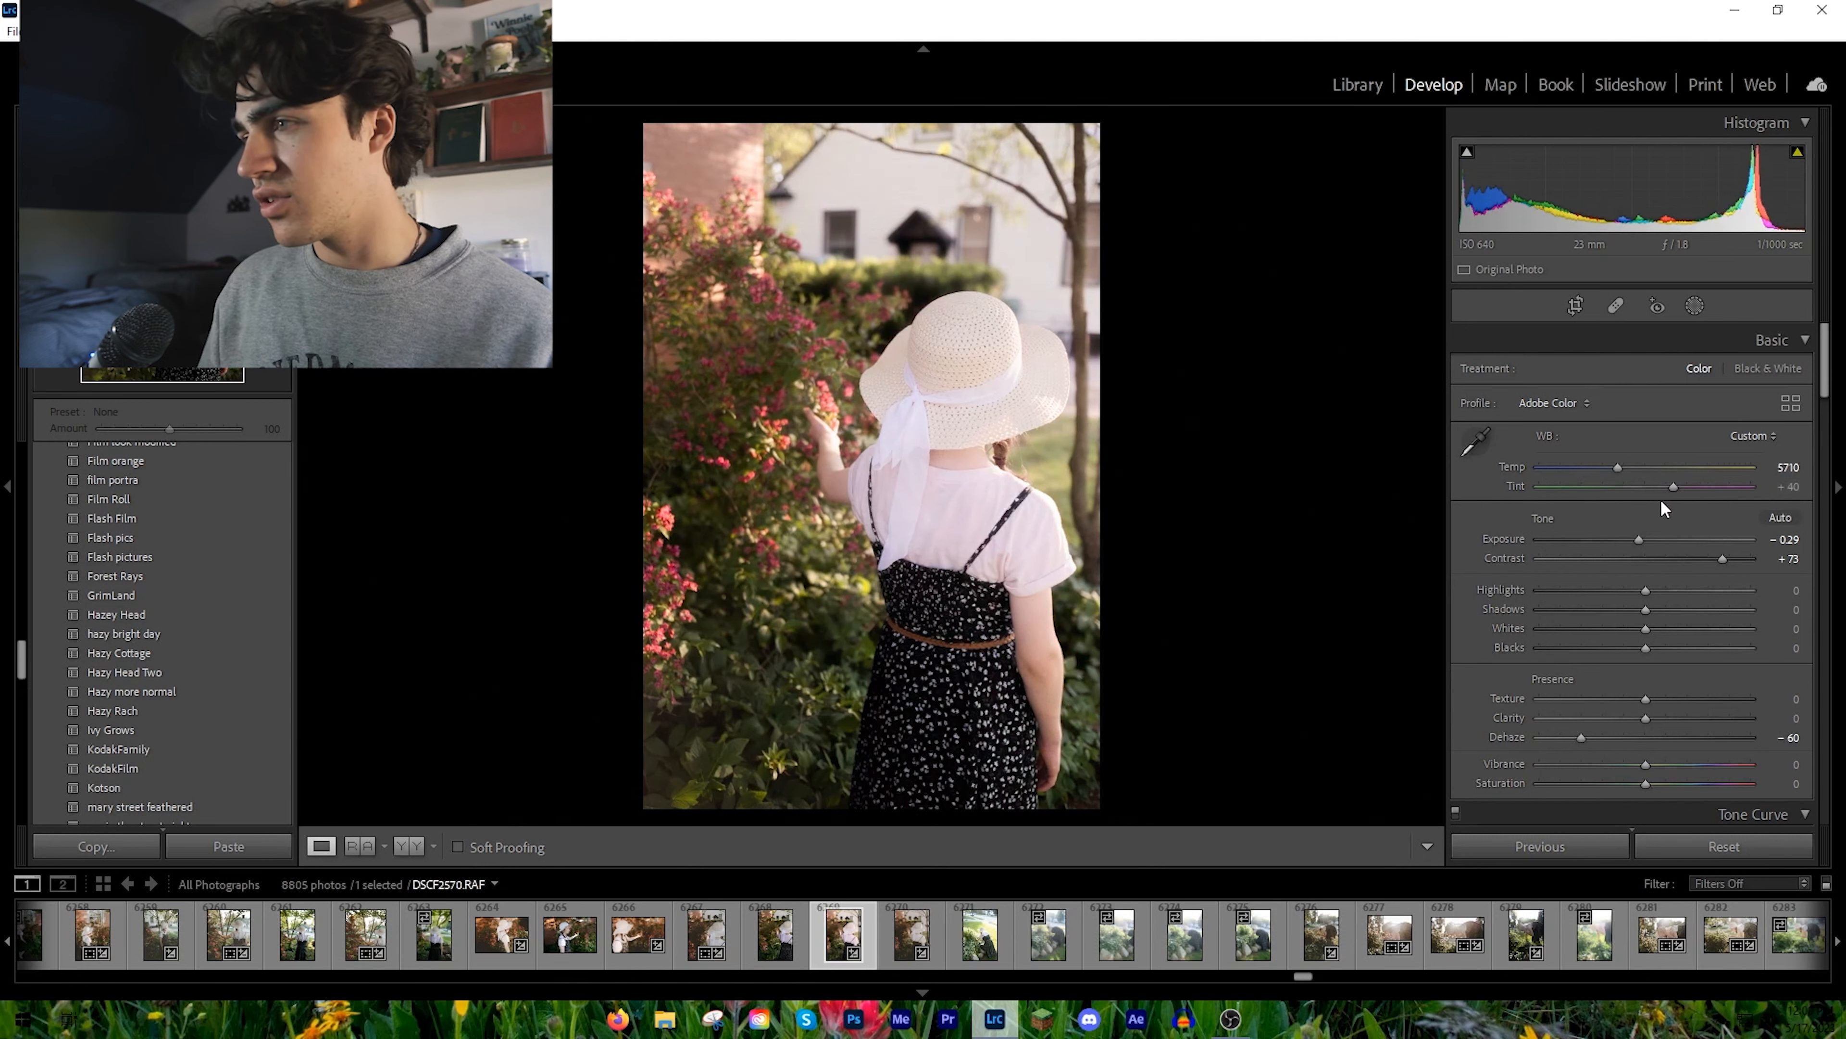
Step: Set Highlights to −17, Shadows to +17, Whites to −19 and Blacks to +21
scroll(1644, 491, "down", 3)
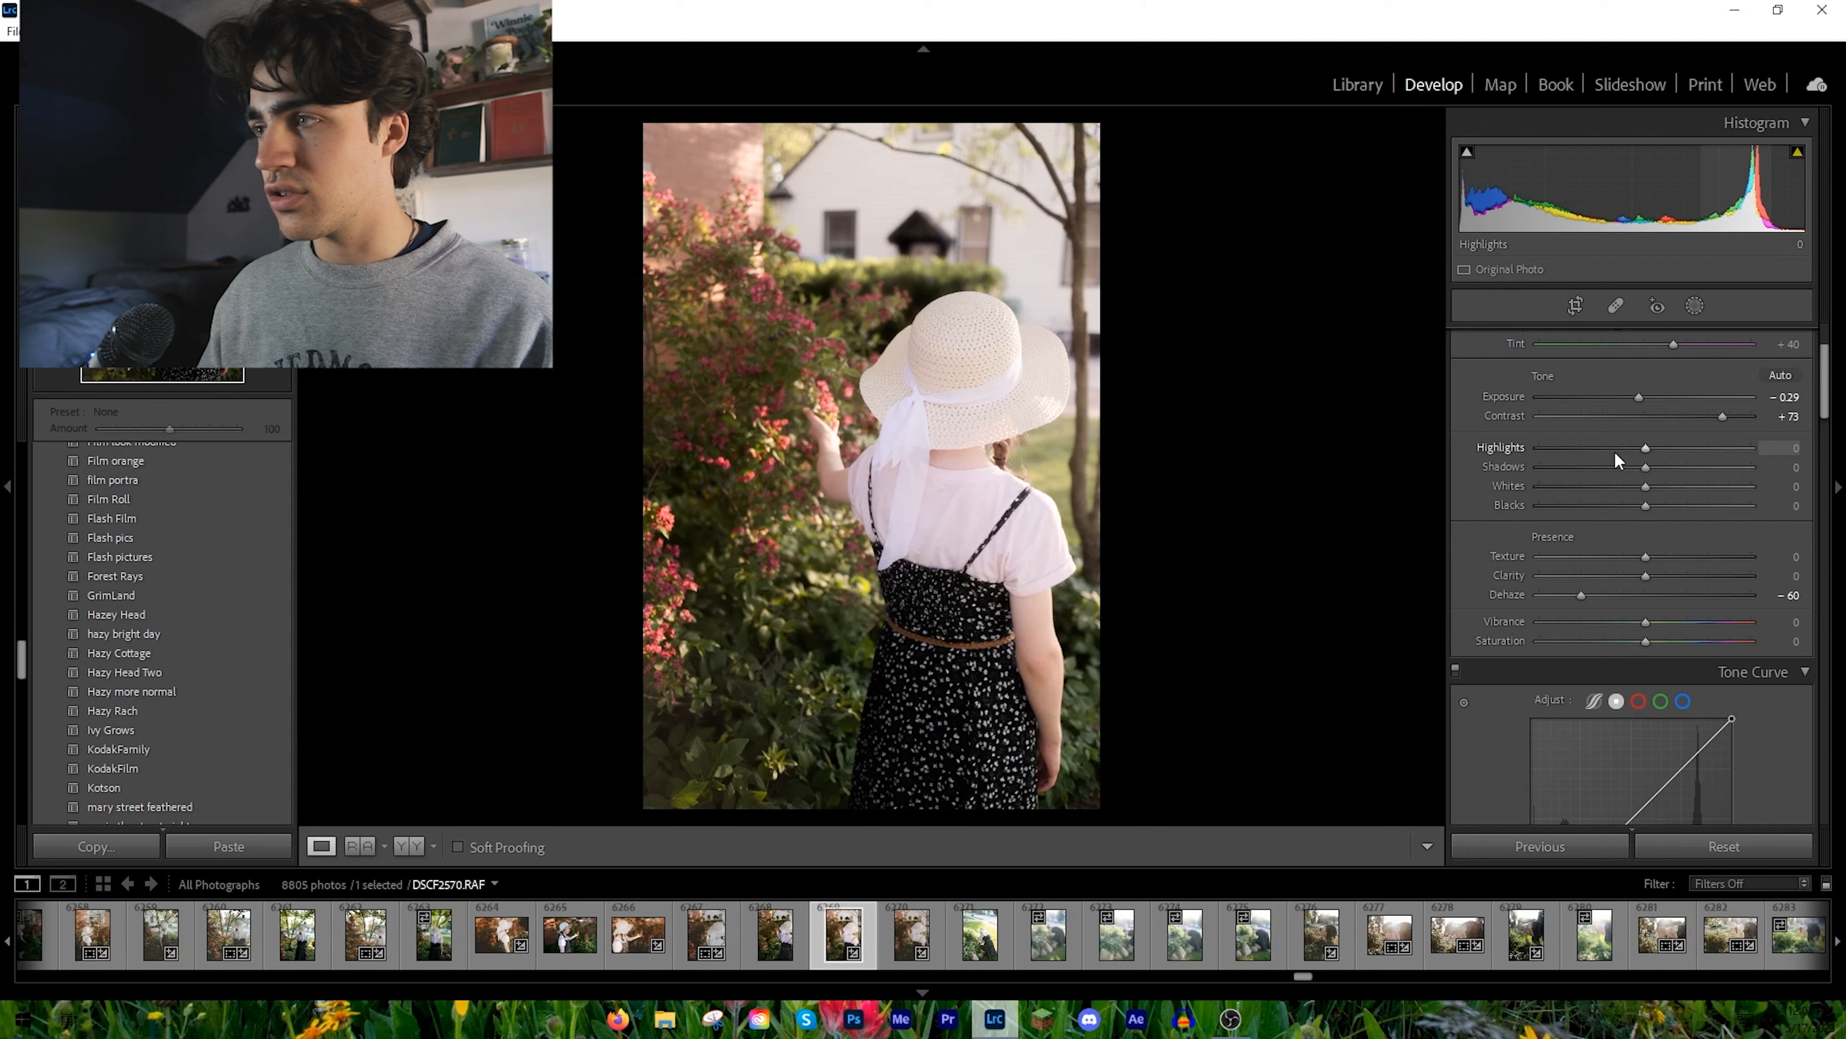
mouse_move(1647, 444)
left_mouse_down()
mouse_move(1619, 442)
mouse_move(1664, 464)
left_mouse_up()
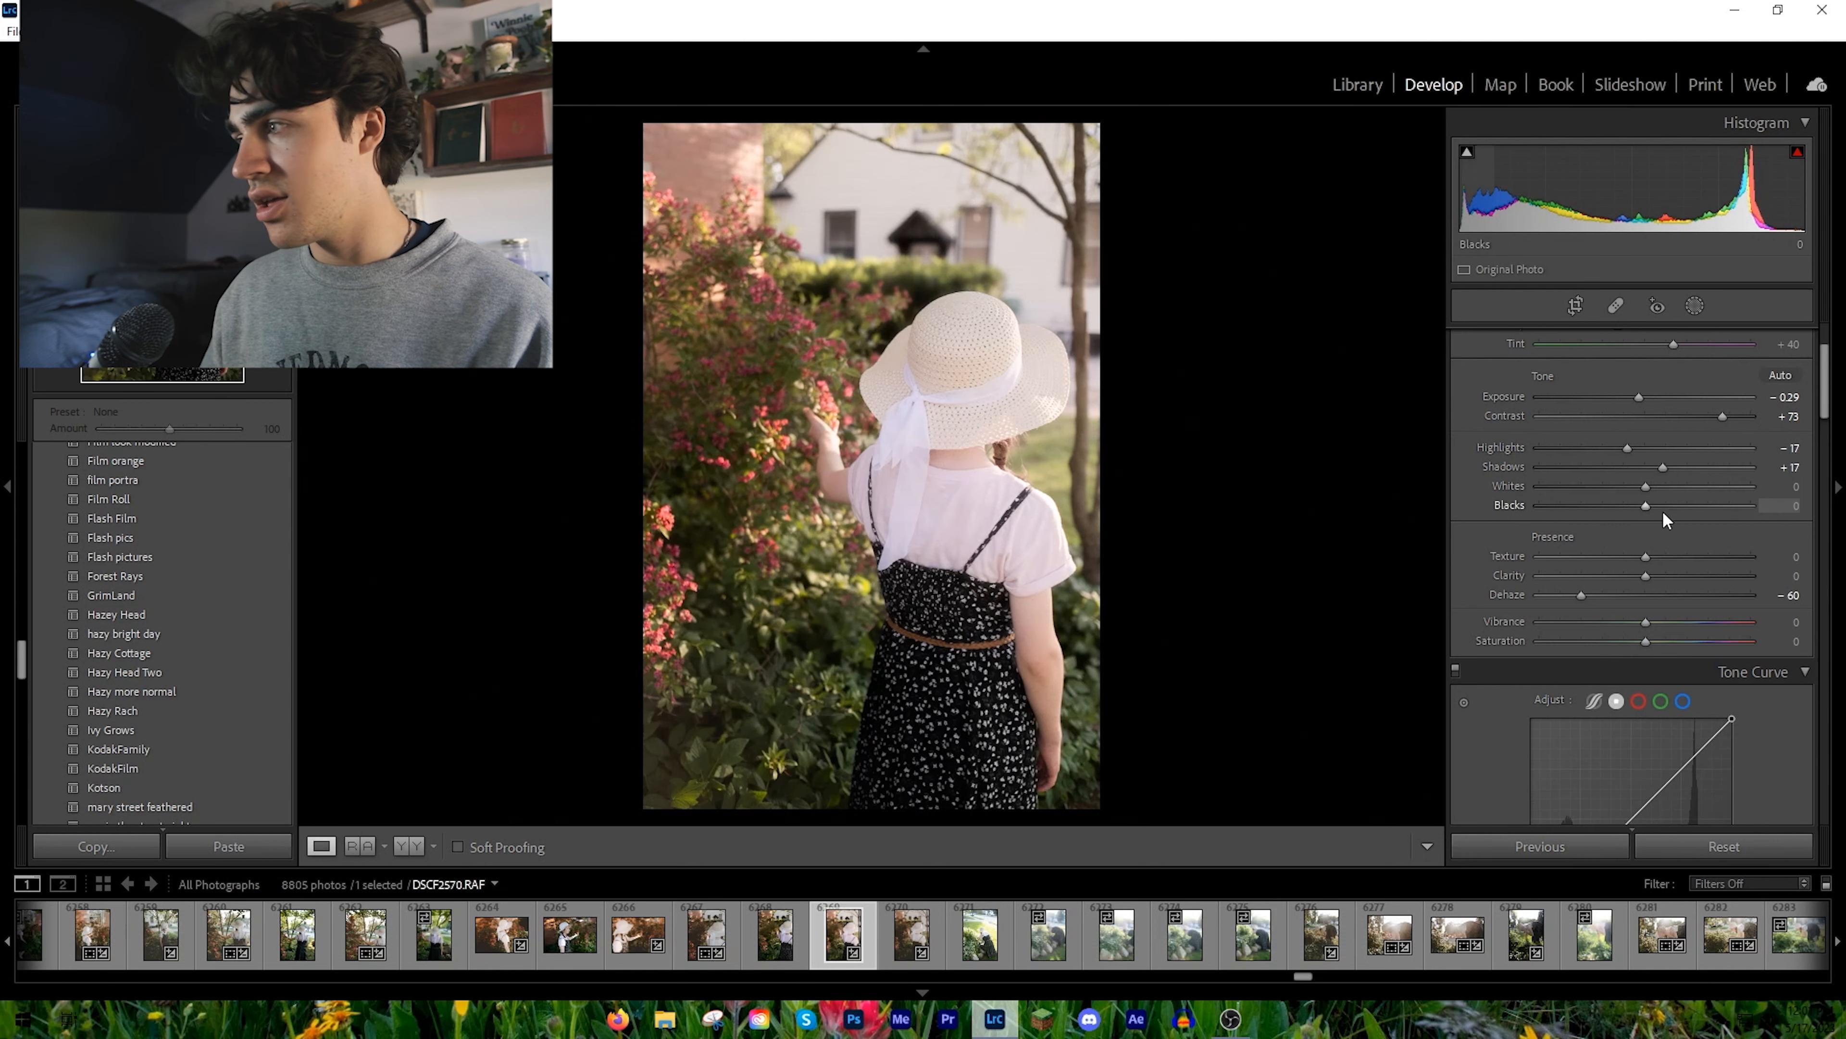
mouse_move(1646, 486)
left_mouse_down()
mouse_move(1619, 485)
mouse_move(1669, 505)
left_mouse_up()
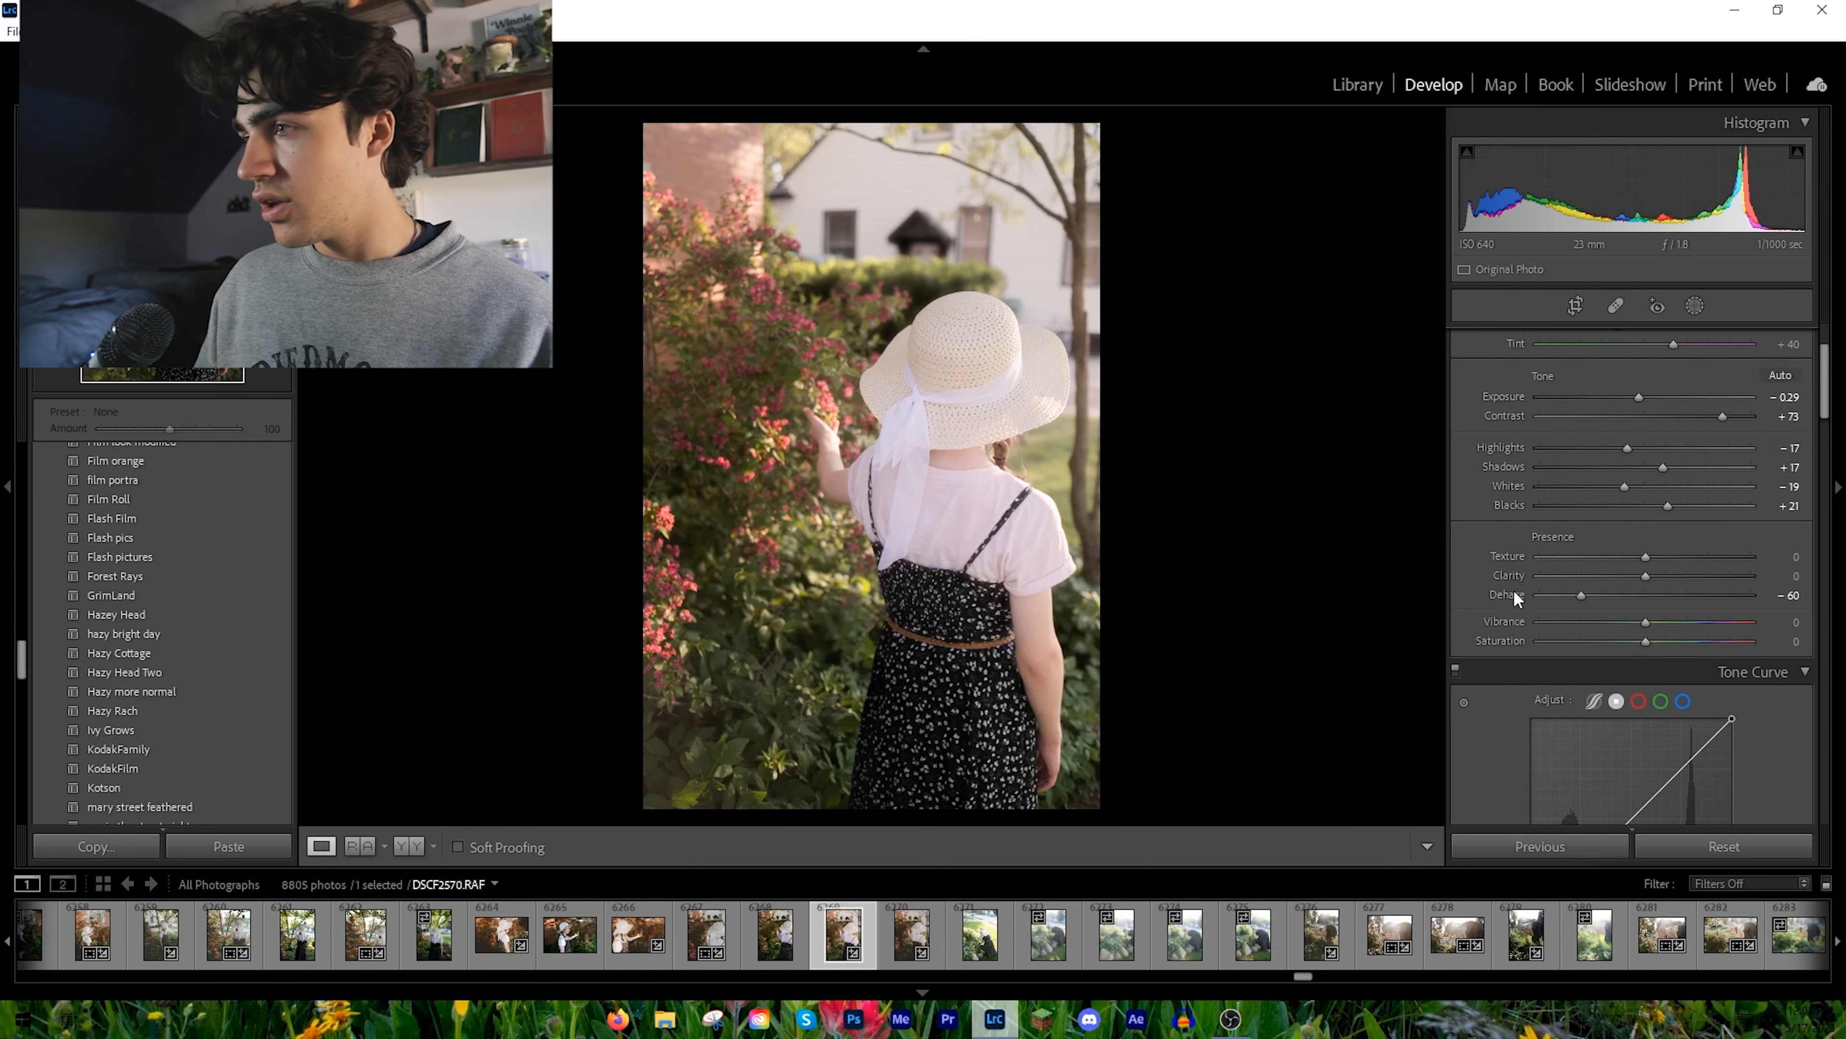
Step: Set Saturation to −11 and Vibrance to +20
left_click_drag(1643, 642, 1630, 642)
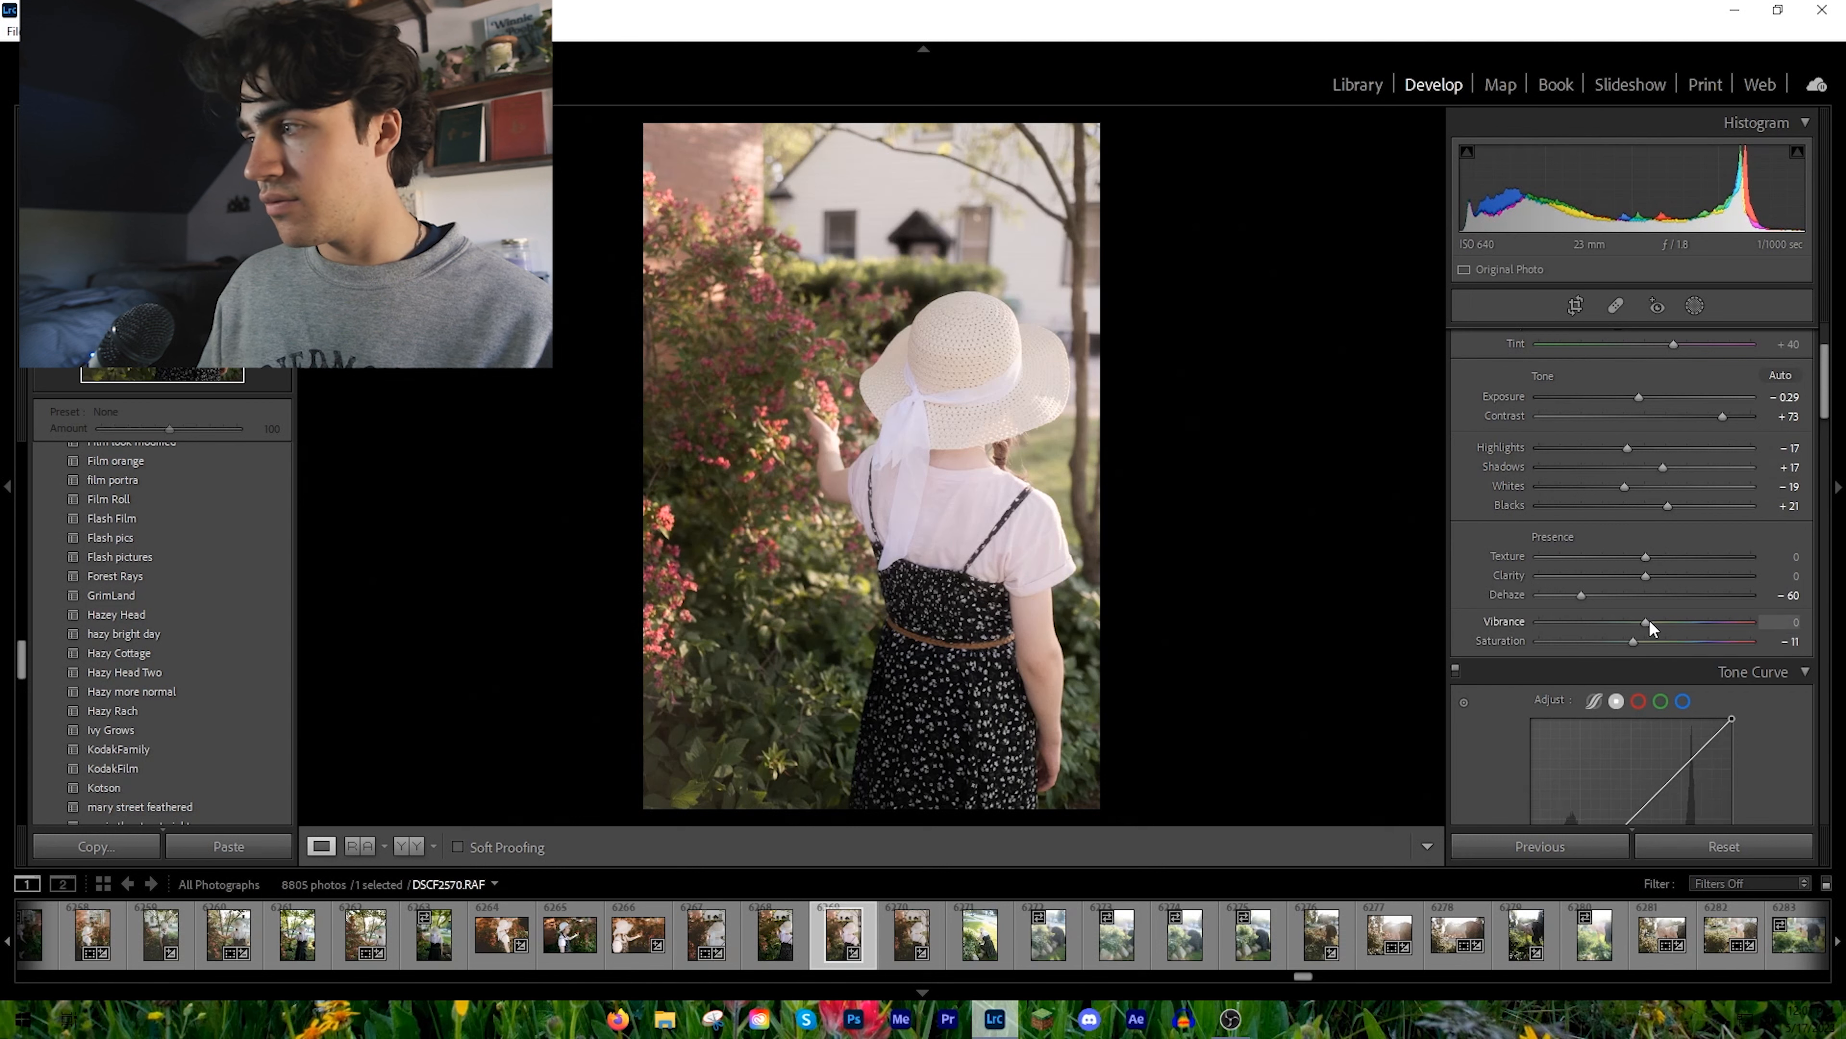
left_click_drag(1647, 621, 1673, 617)
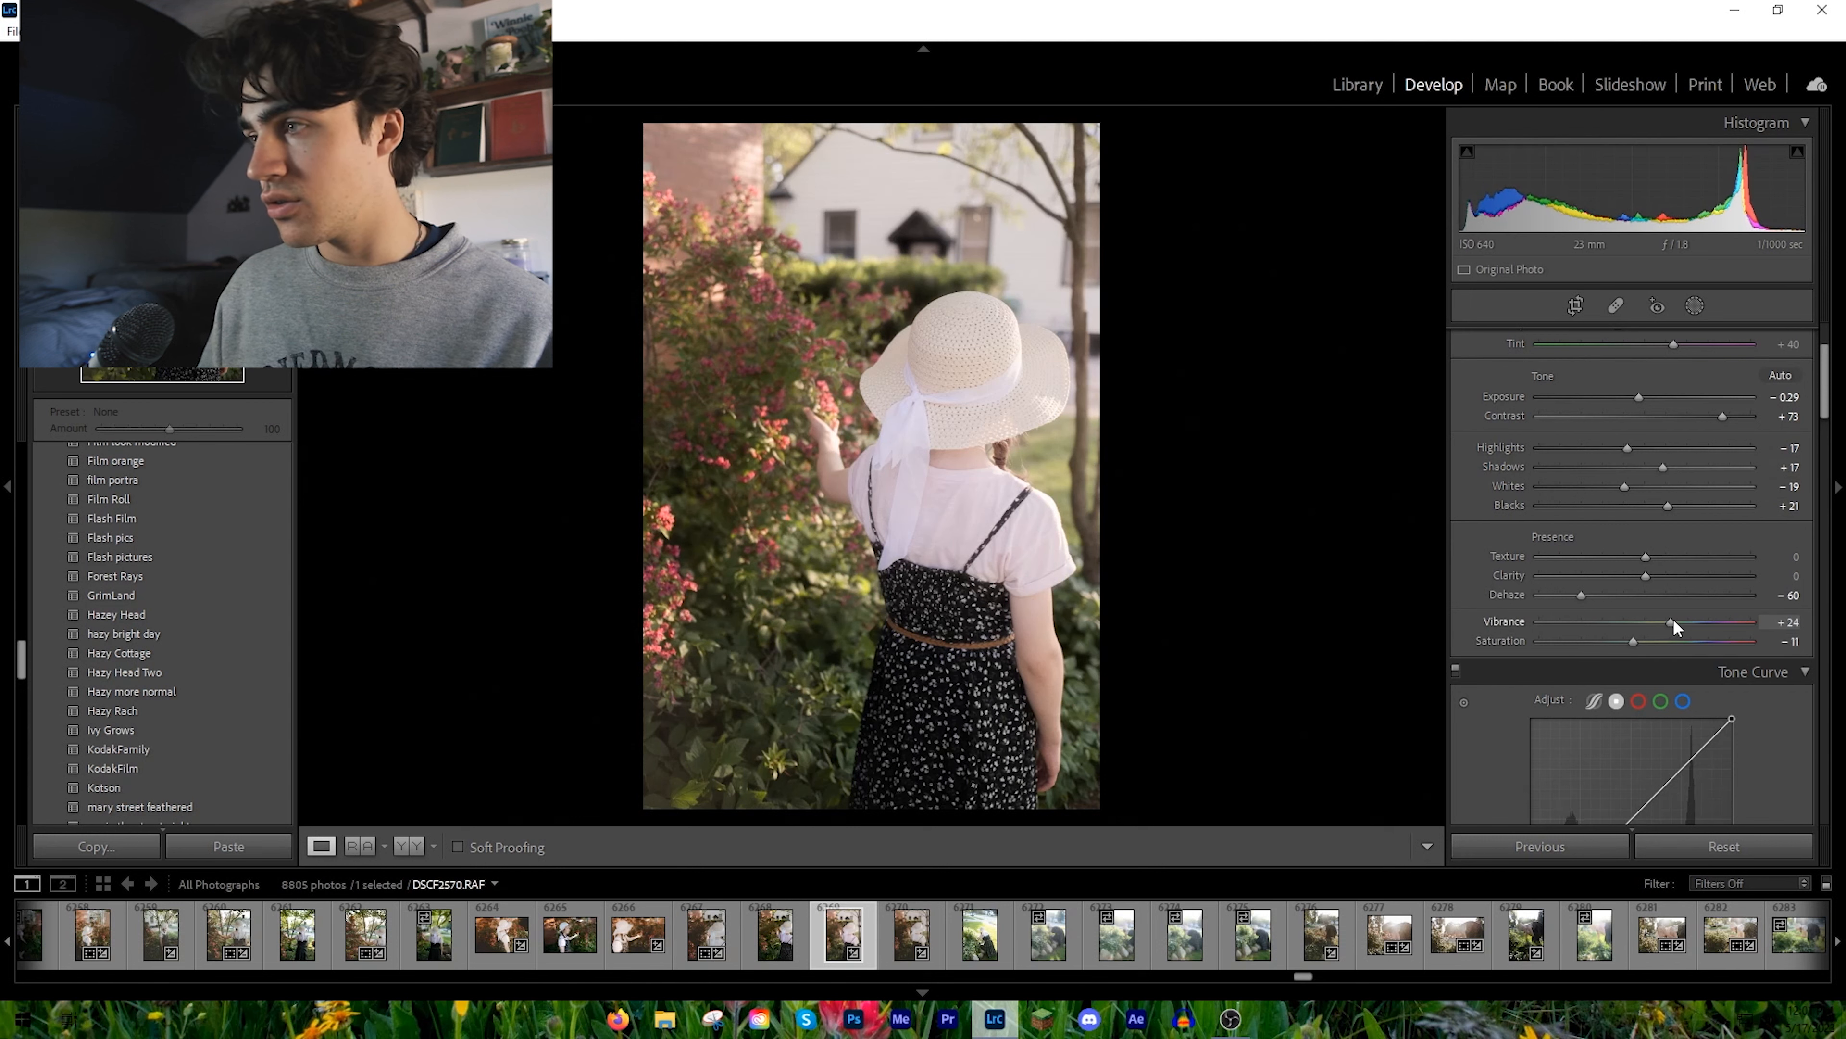
Step: Add four anchor points on the diagonal of the tone curve, at inputs 48, 92, just above 92 and 218
scroll(1496, 480, "down", 2)
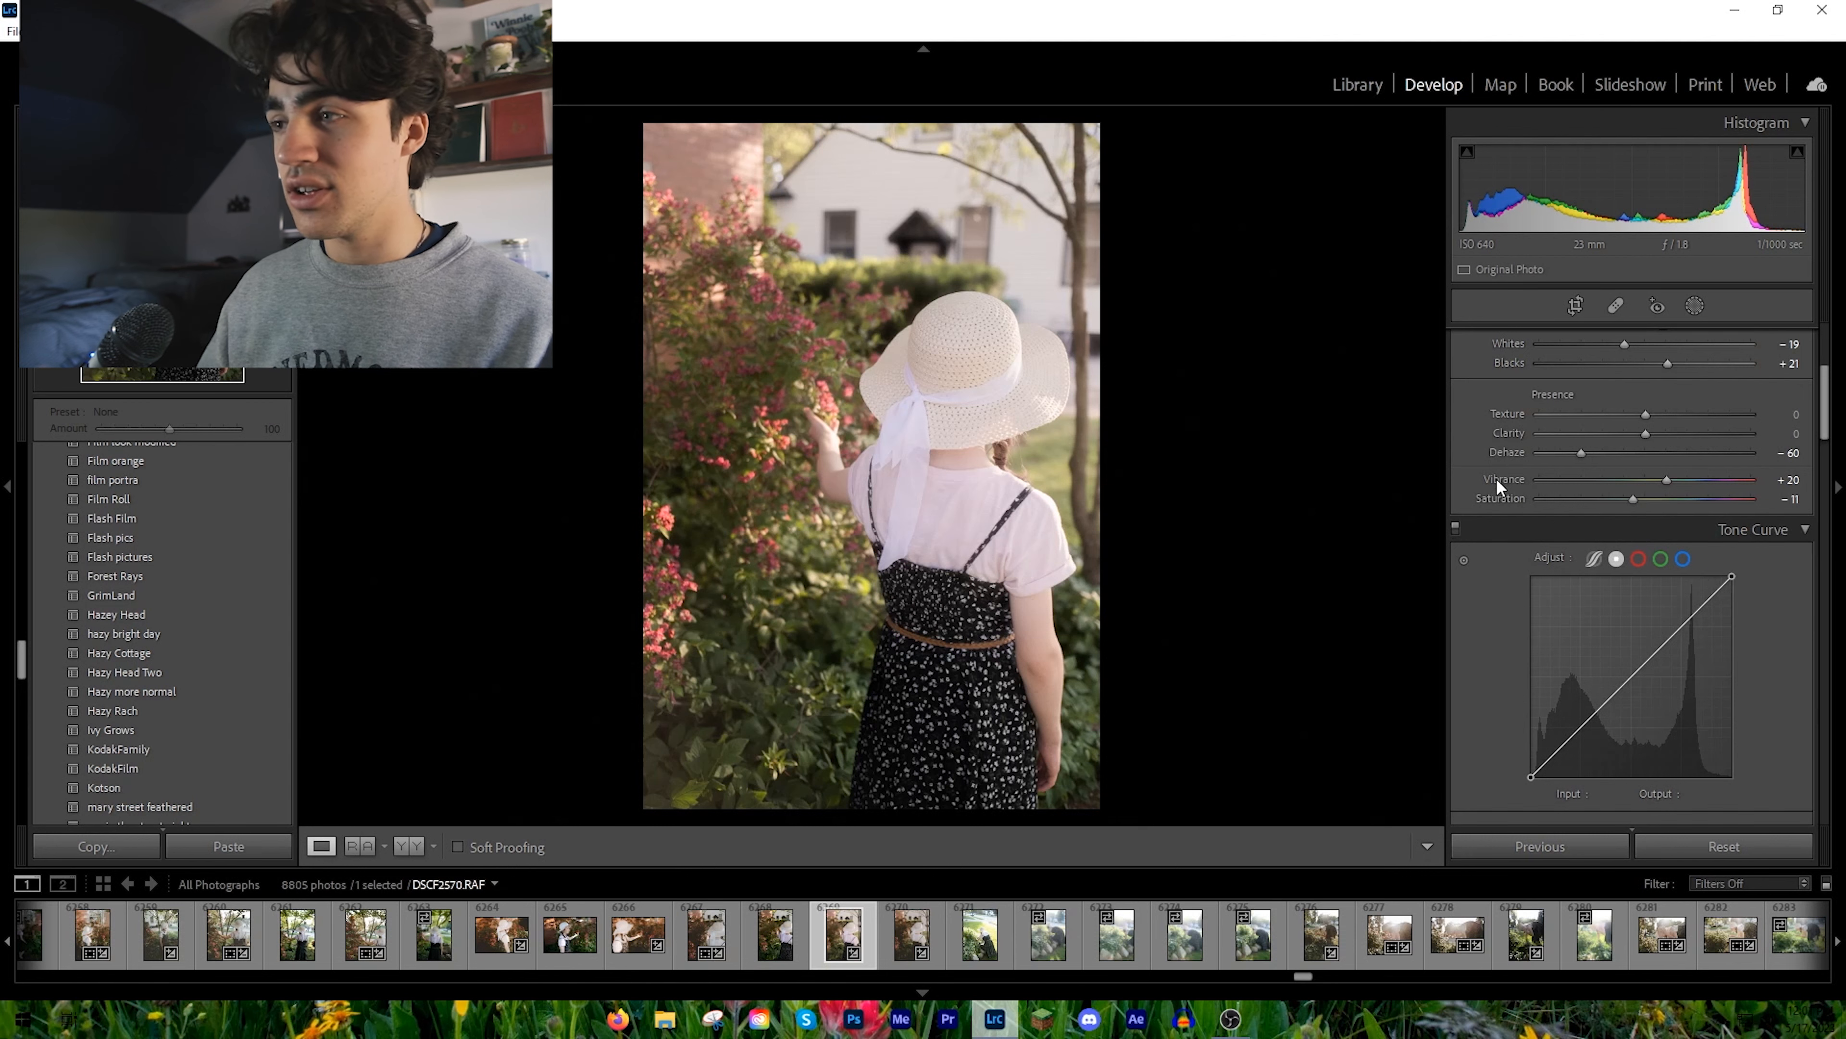
left_click(1567, 741)
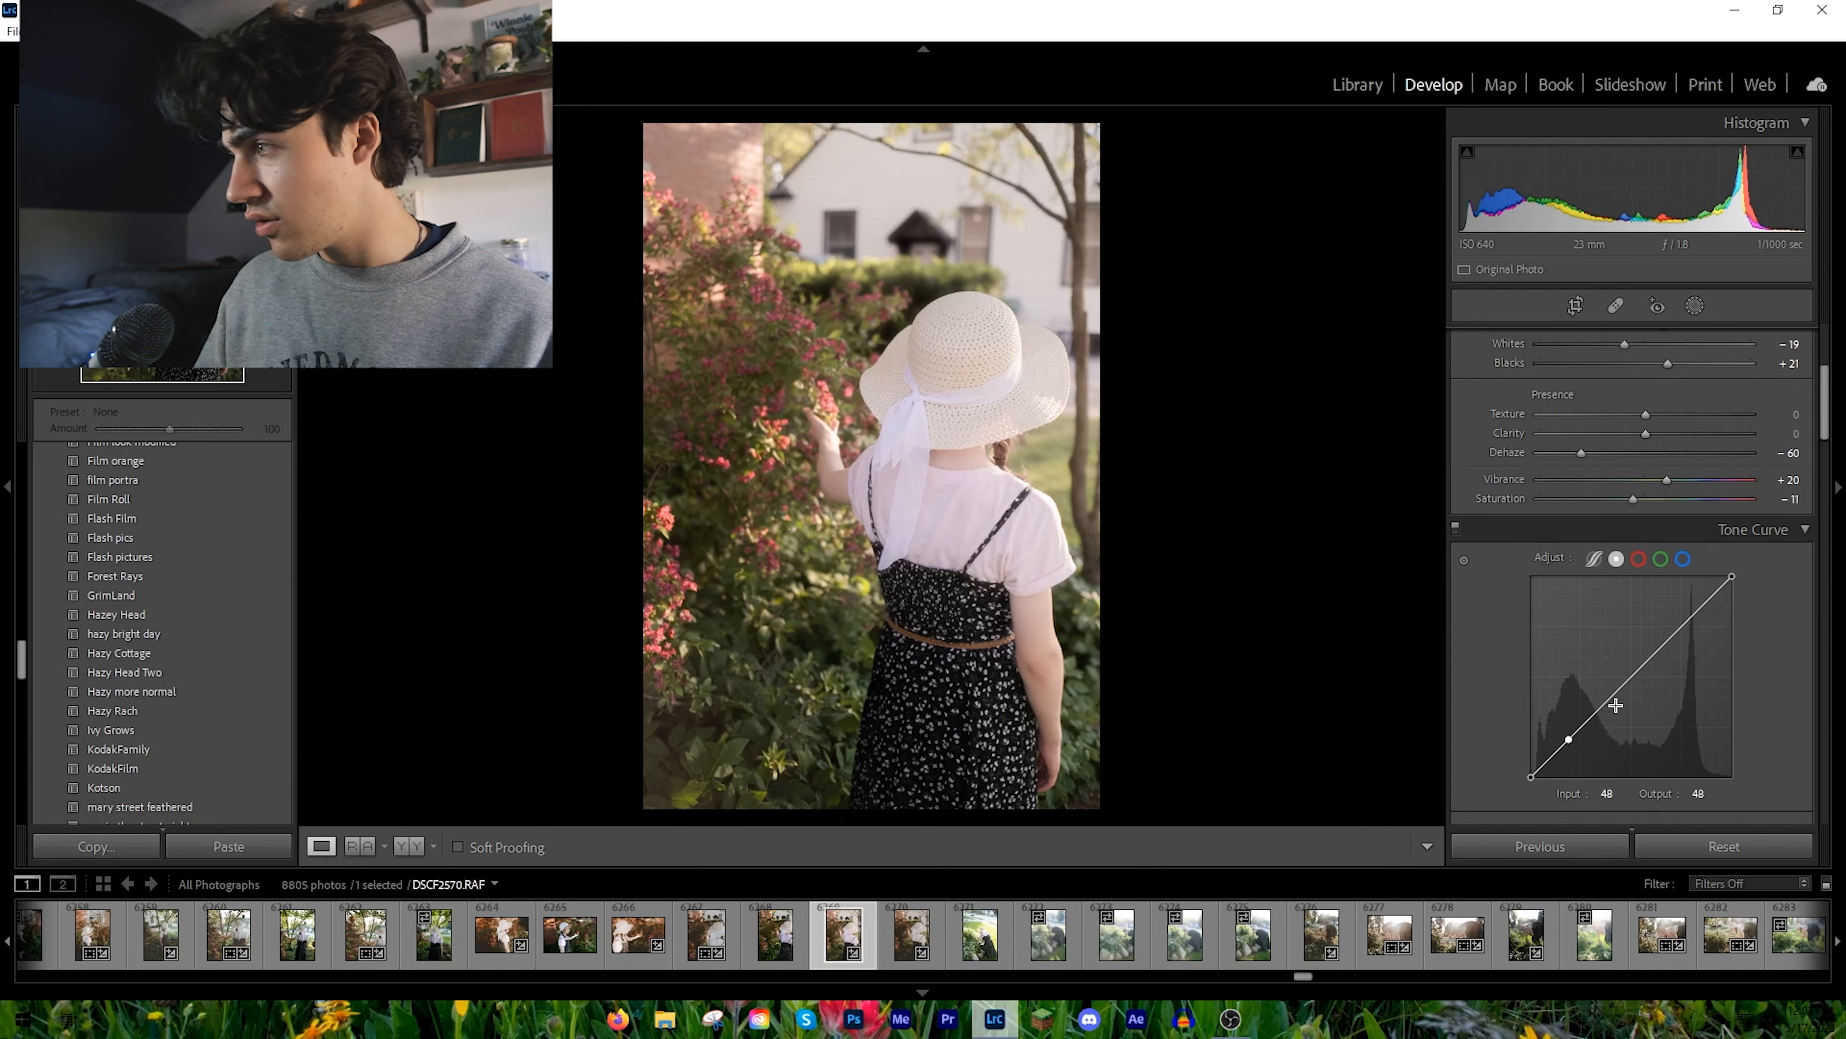
left_click(1633, 677)
left_click(1604, 705)
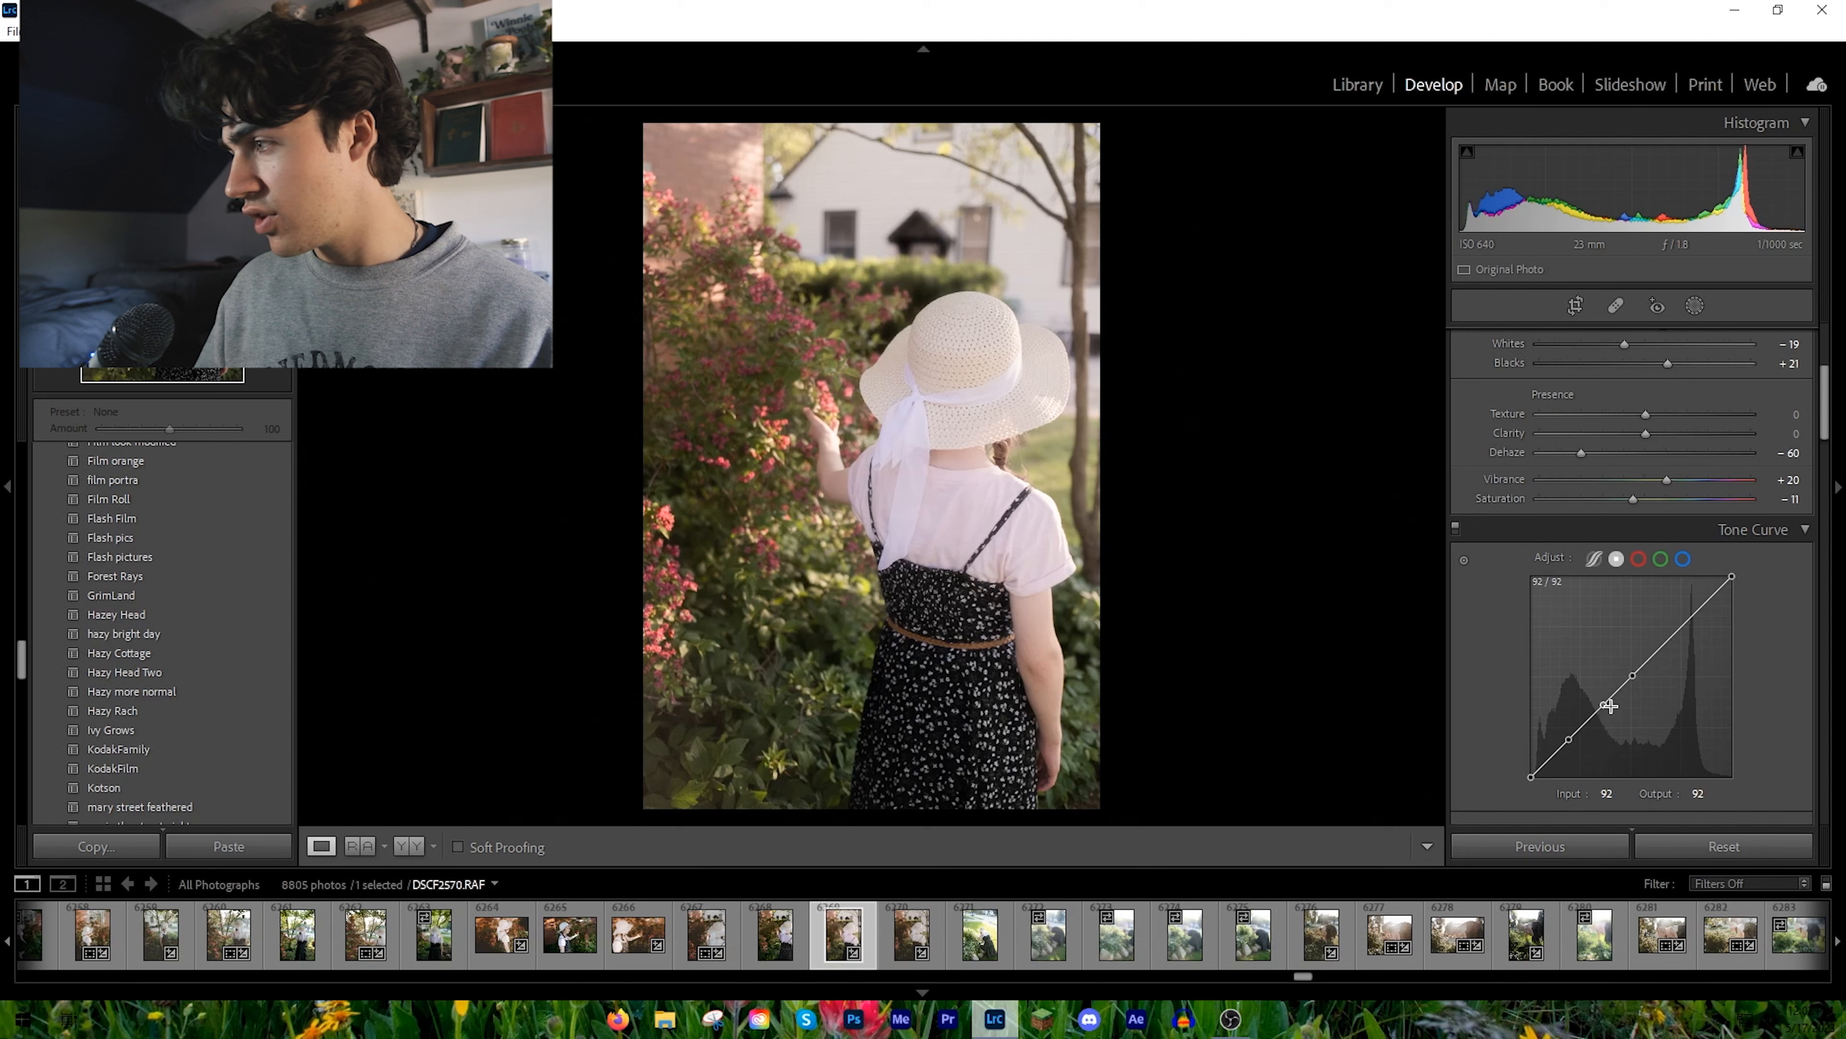
left_click(1703, 605)
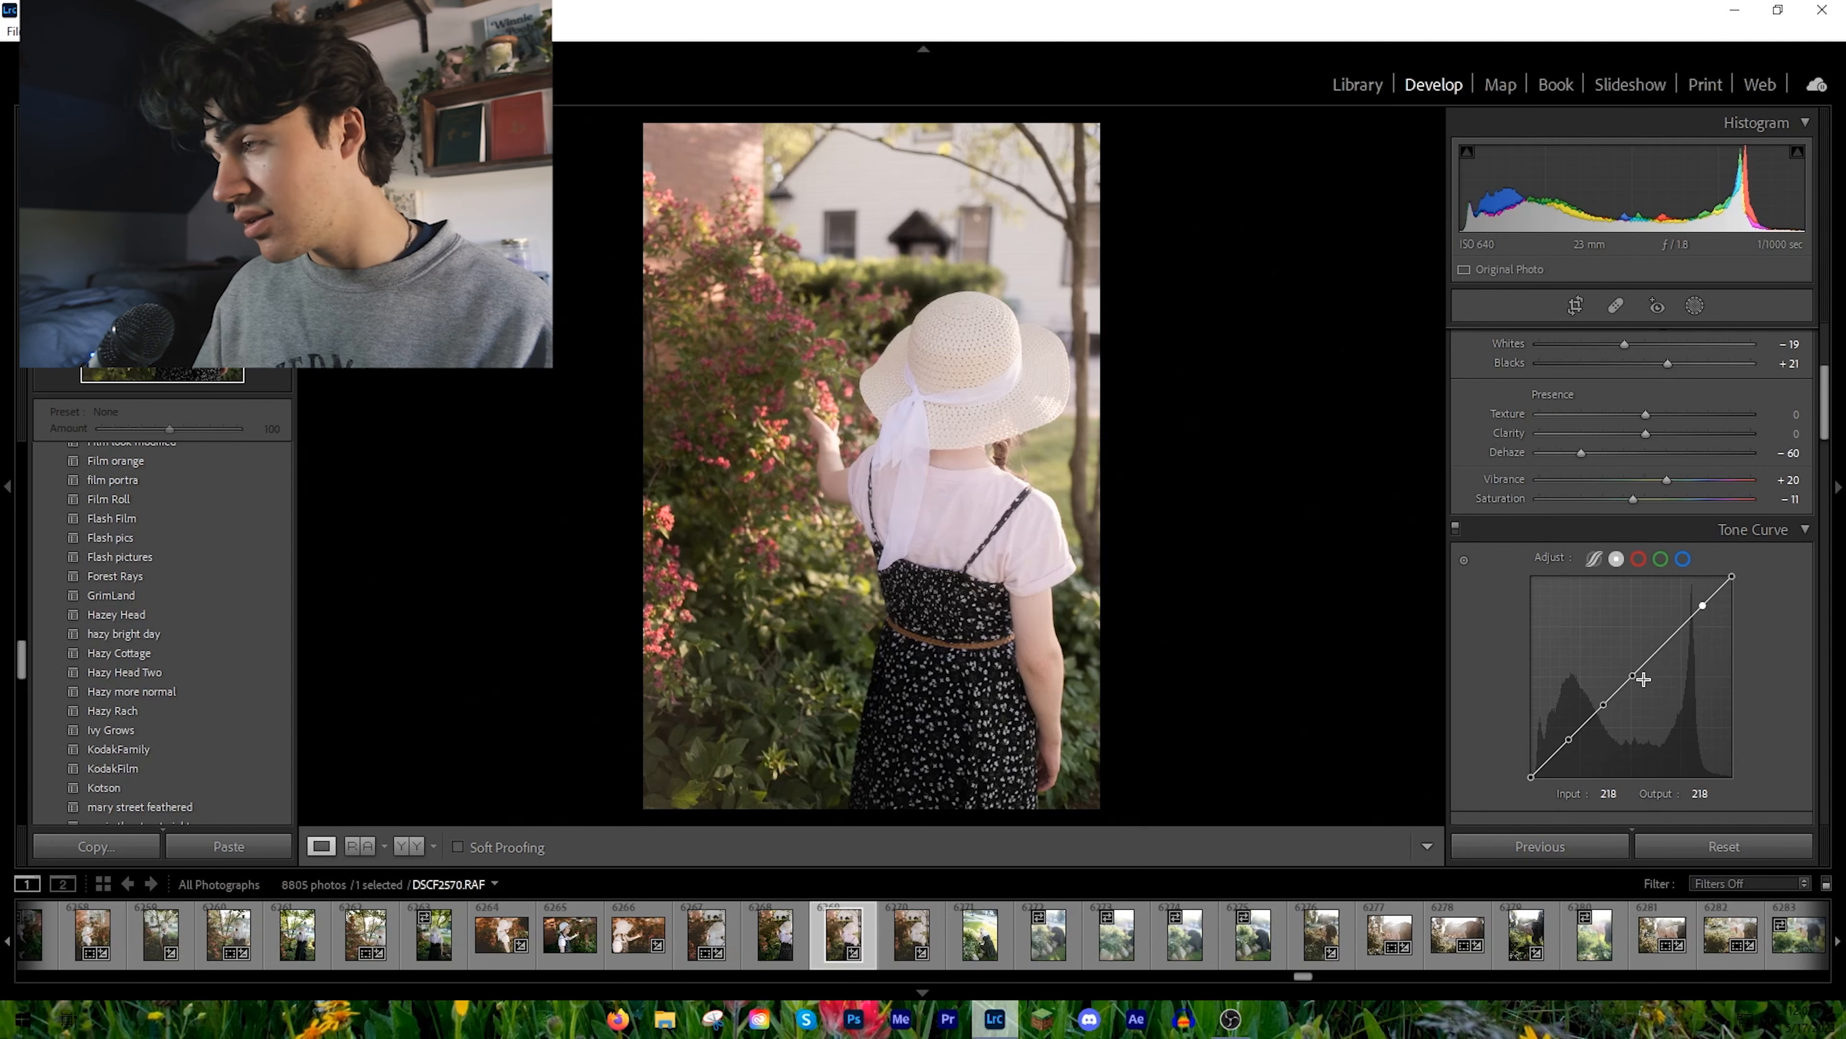
Step: Raise the black point of the tone curve to an output of 48 to fade the shadows
left_click_drag(1531, 778, 1395, 684)
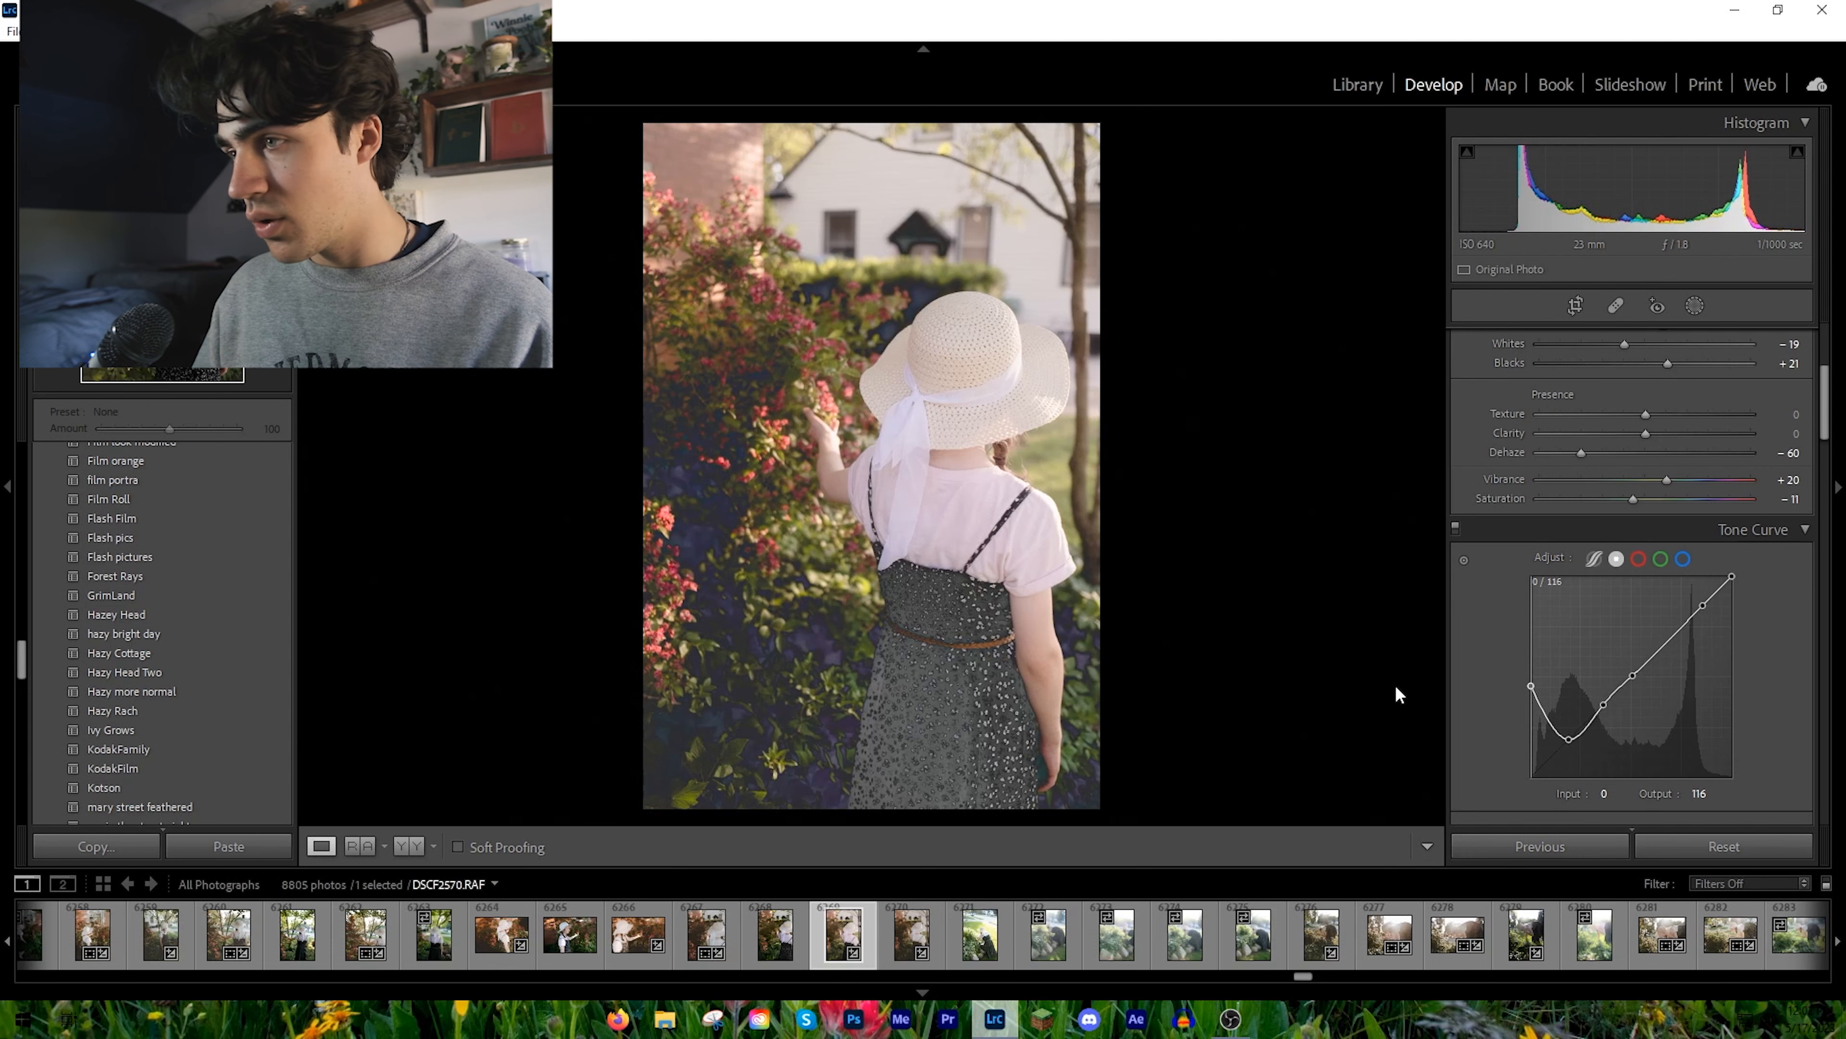
left_click_drag(1396, 687, 1375, 739)
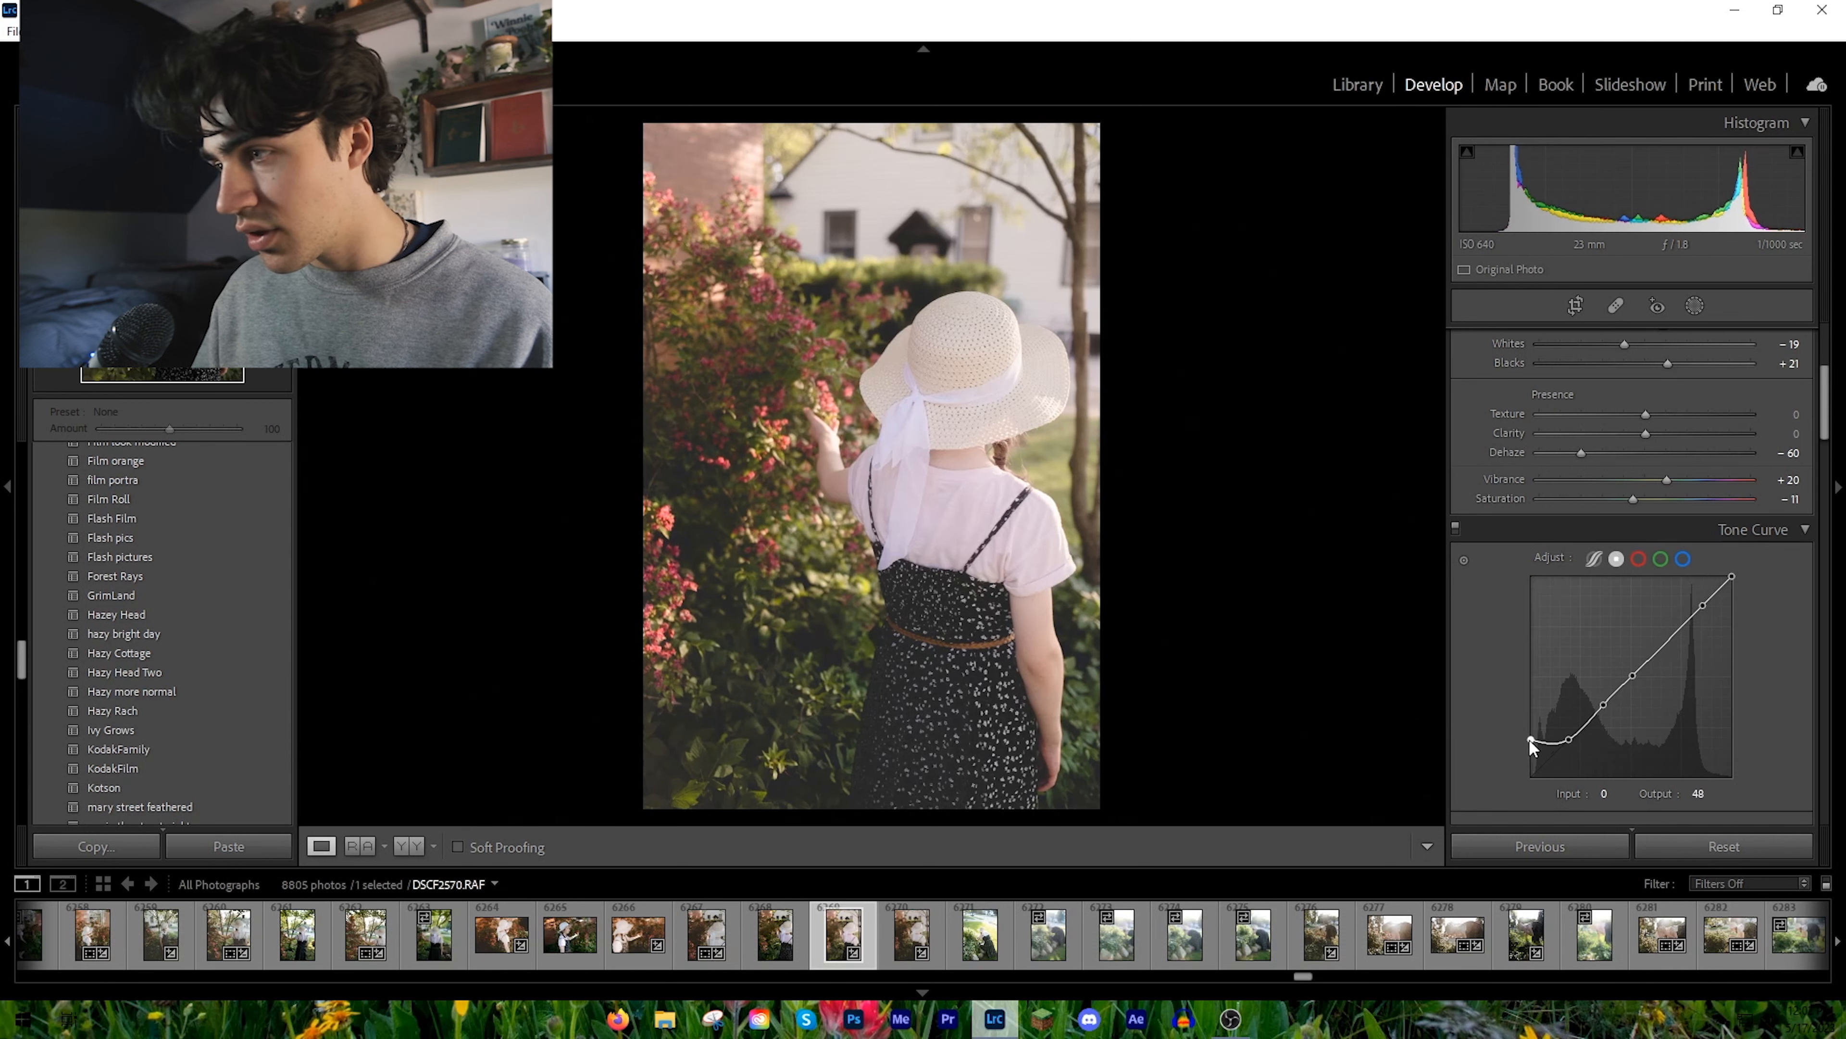
left_click_drag(1530, 739, 1529, 742)
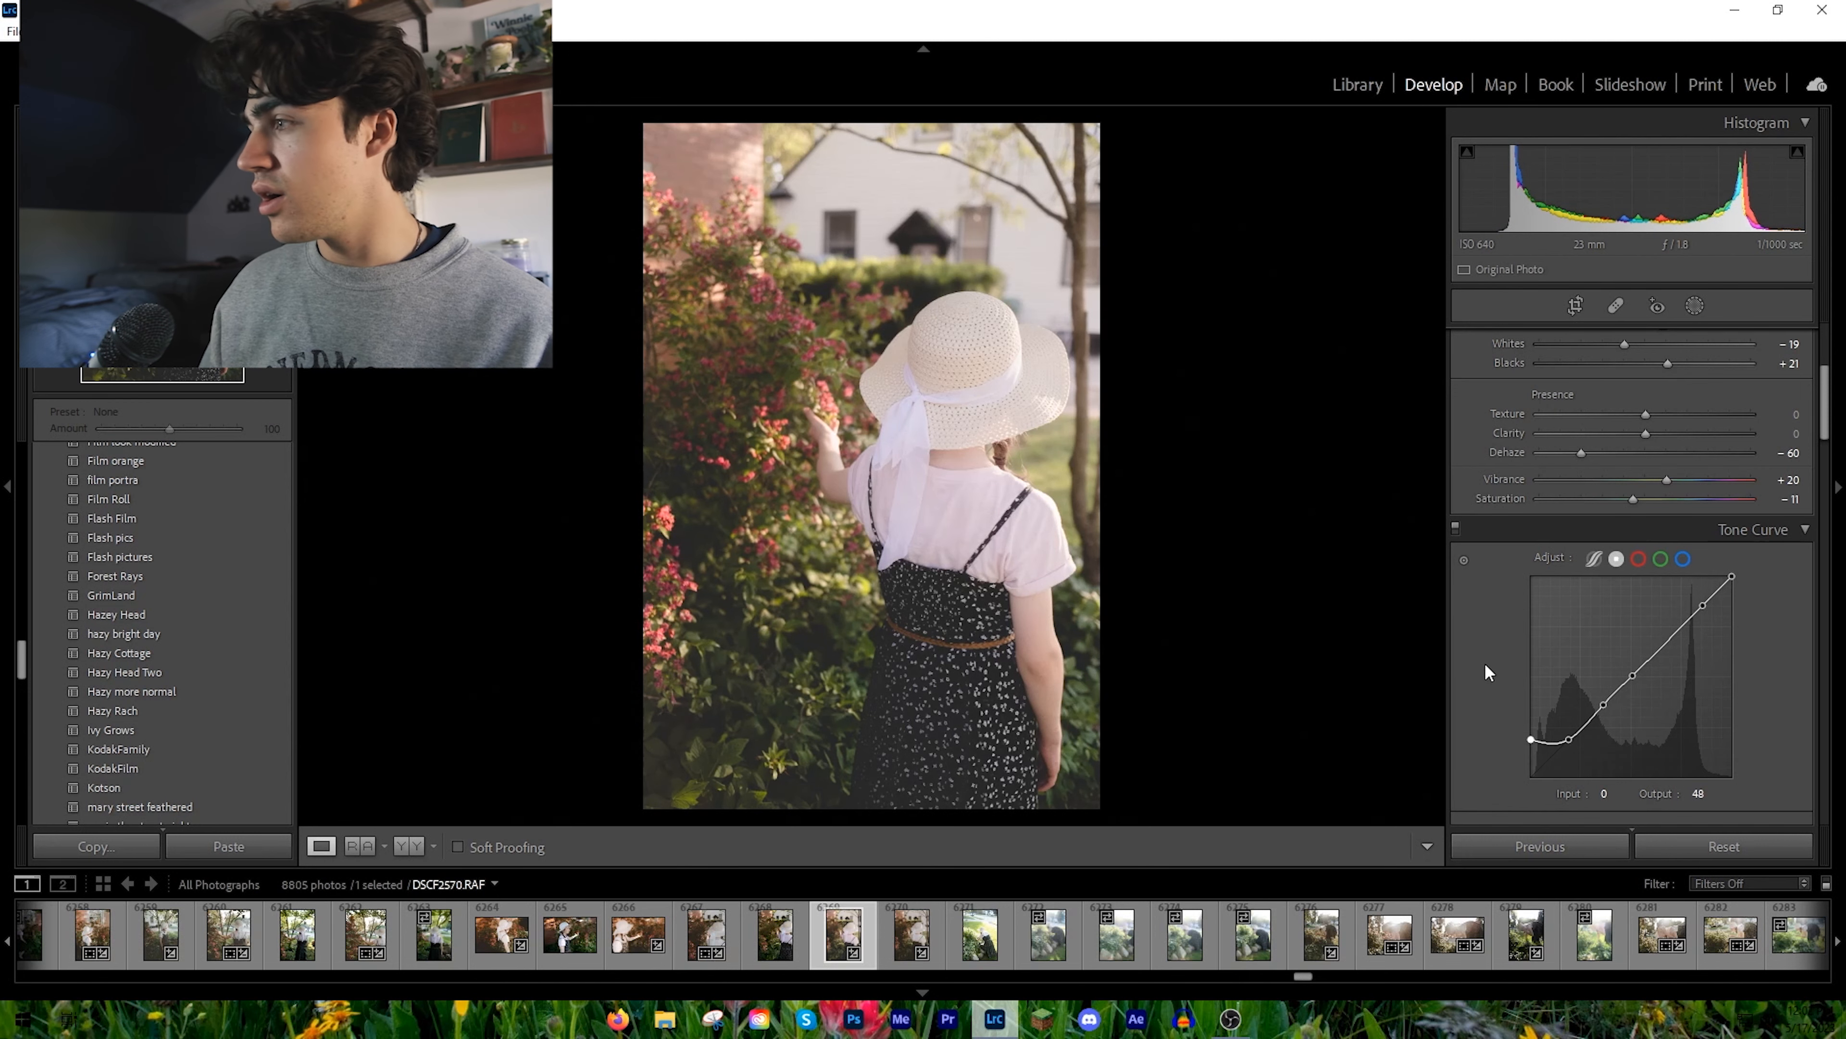
Step: Shift the HSL hues: Red to +10, Yellow to +23, Aqua to +15 and Blue to −22
scroll(1485, 663, "down", 5)
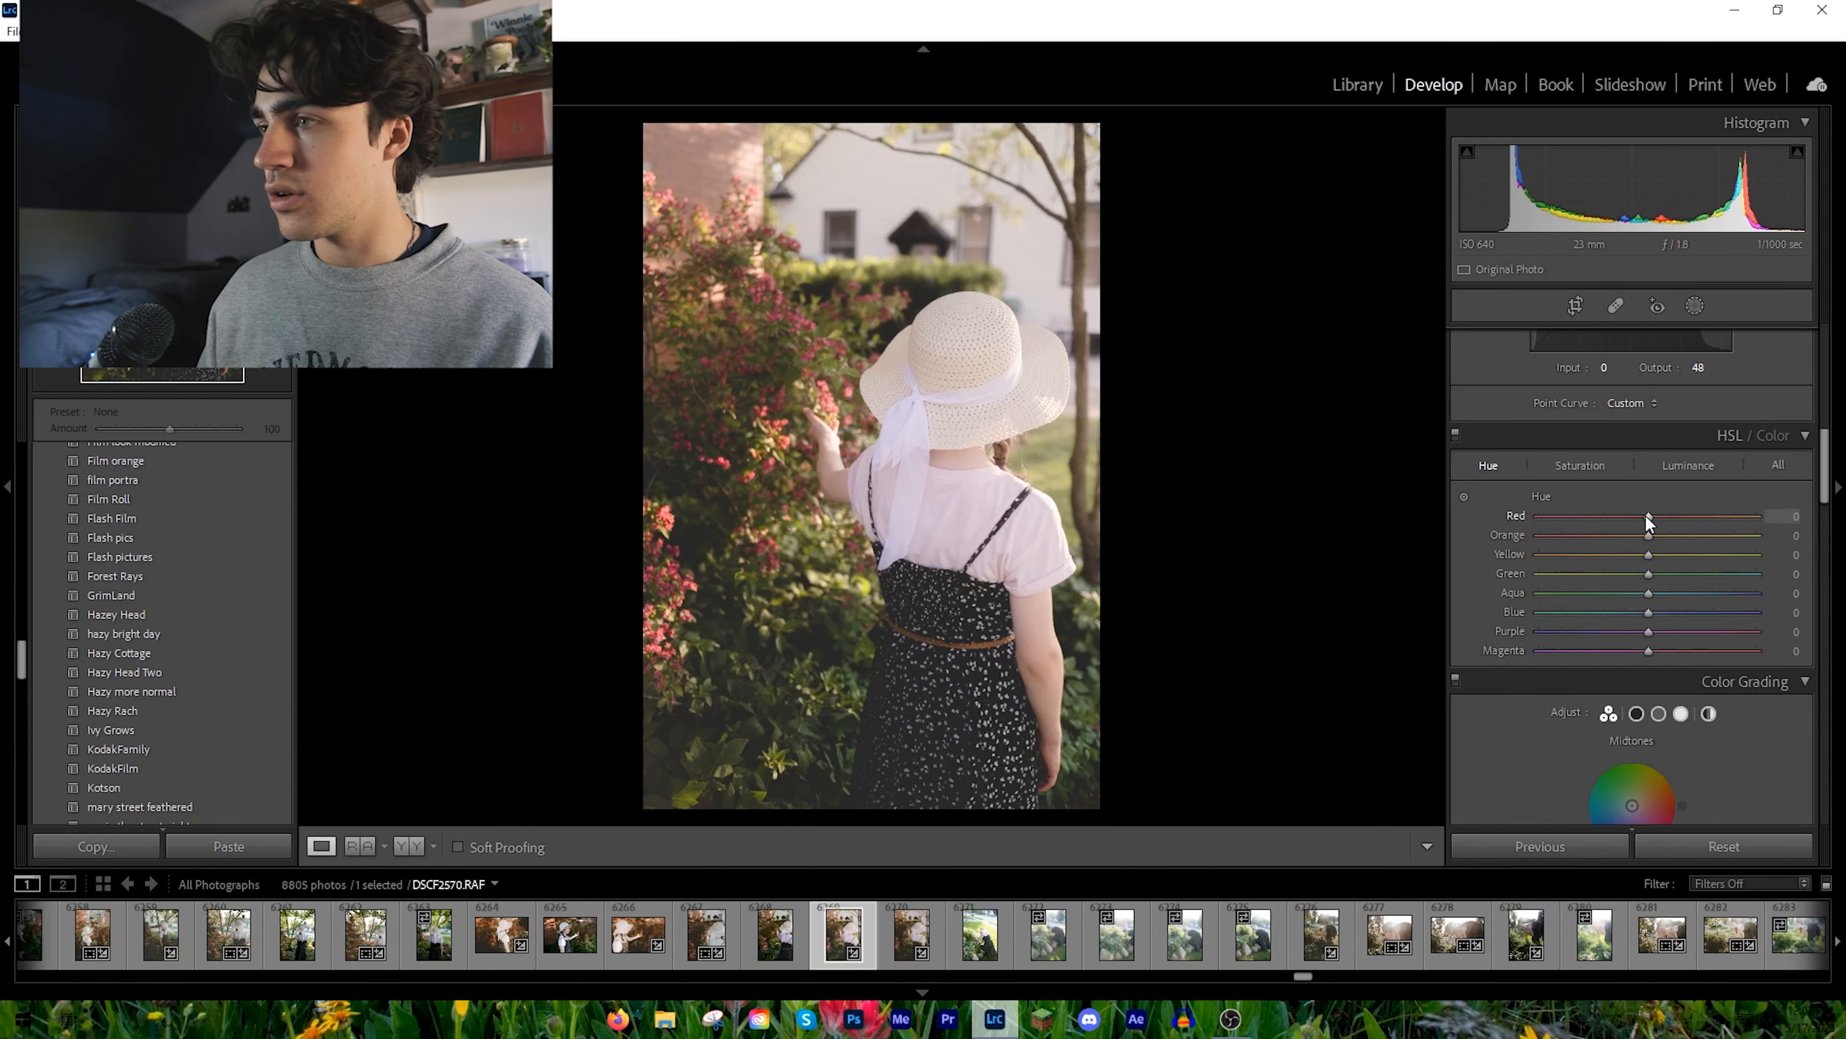
mouse_move(1646, 515)
left_mouse_down()
mouse_move(1584, 514)
mouse_move(1679, 509)
mouse_move(1654, 509)
left_mouse_up()
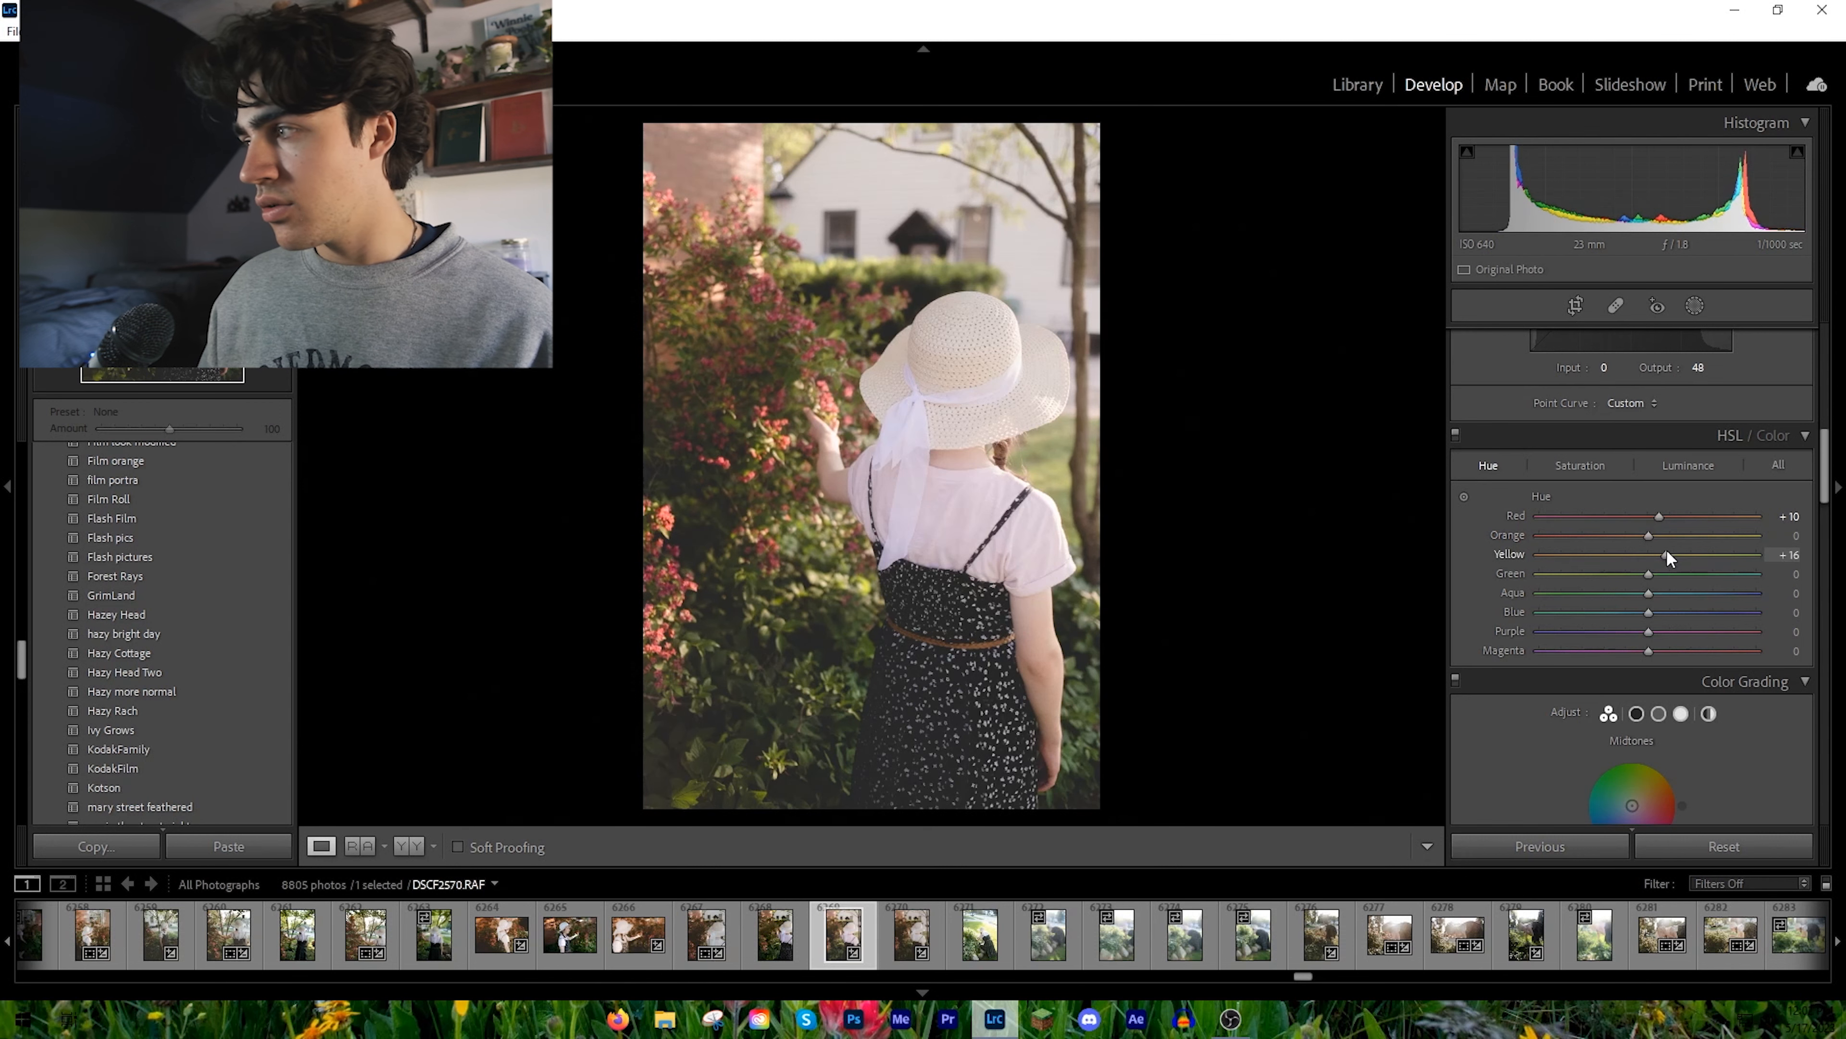
left_click_drag(1649, 554, 1673, 550)
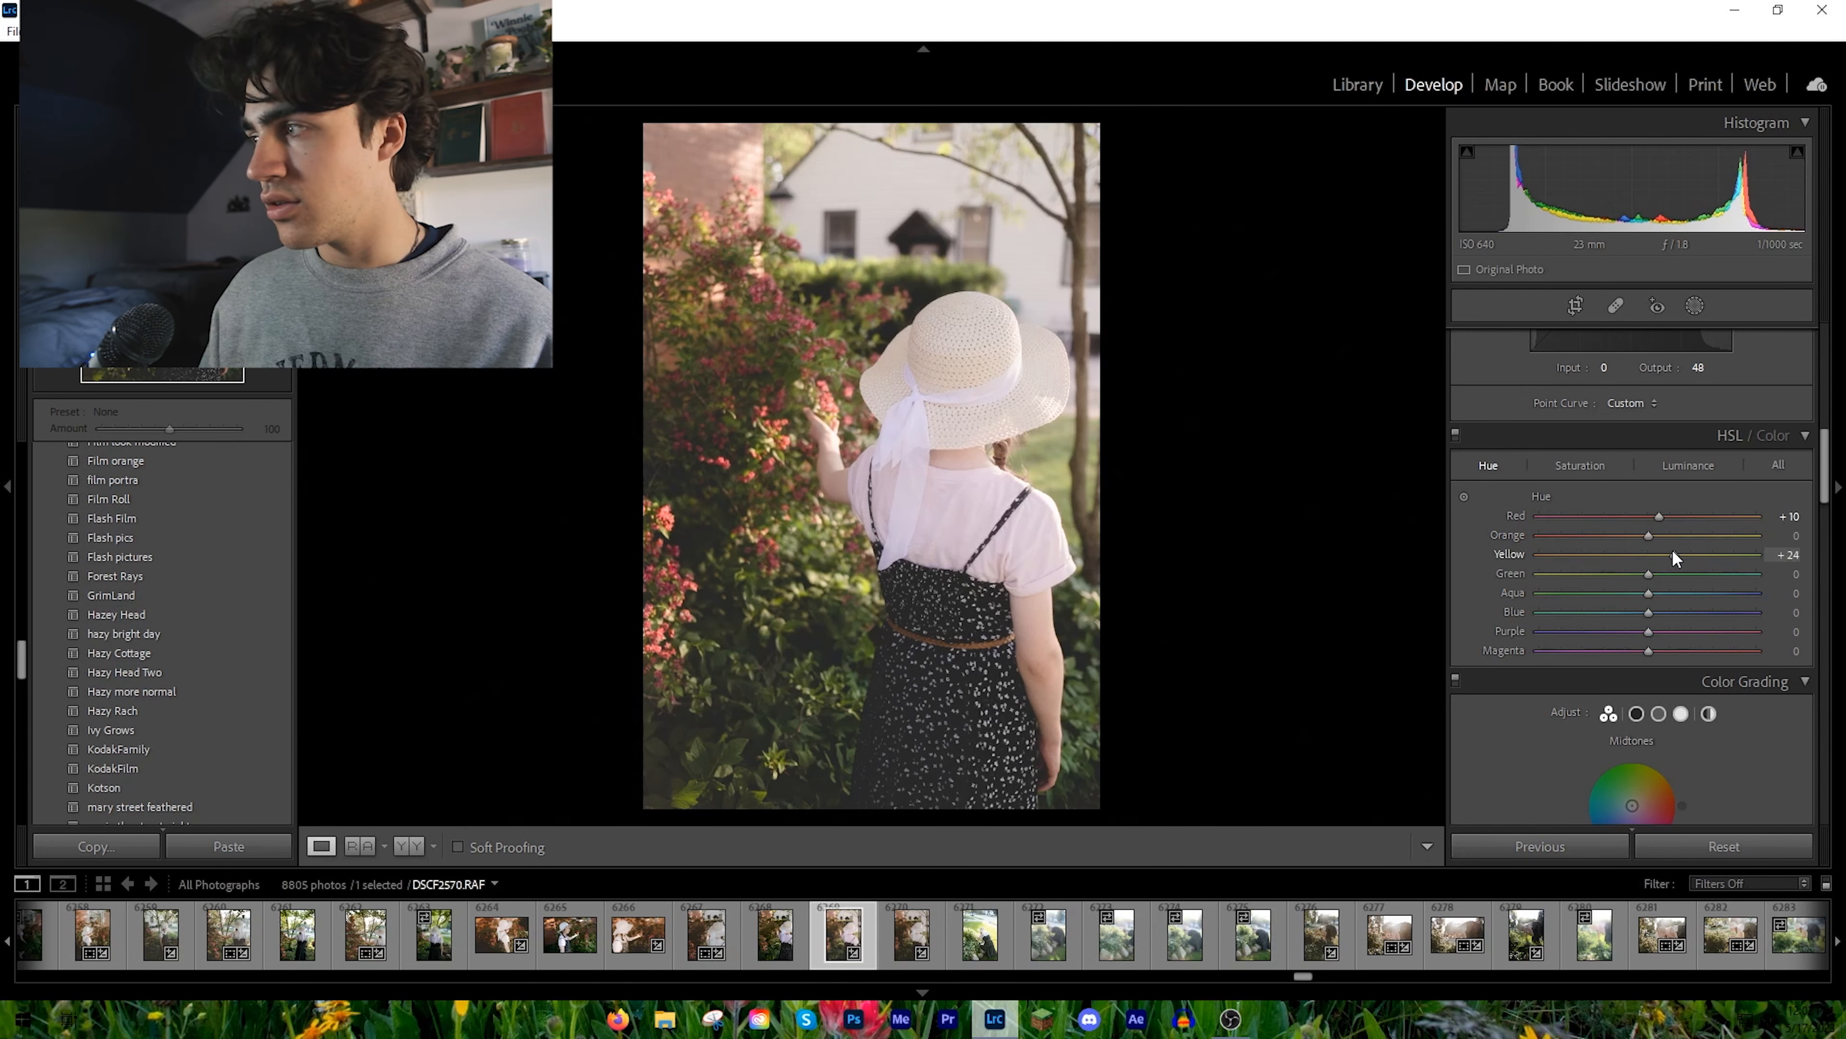
left_click_drag(1606, 564, 1652, 593)
double_click(1658, 572)
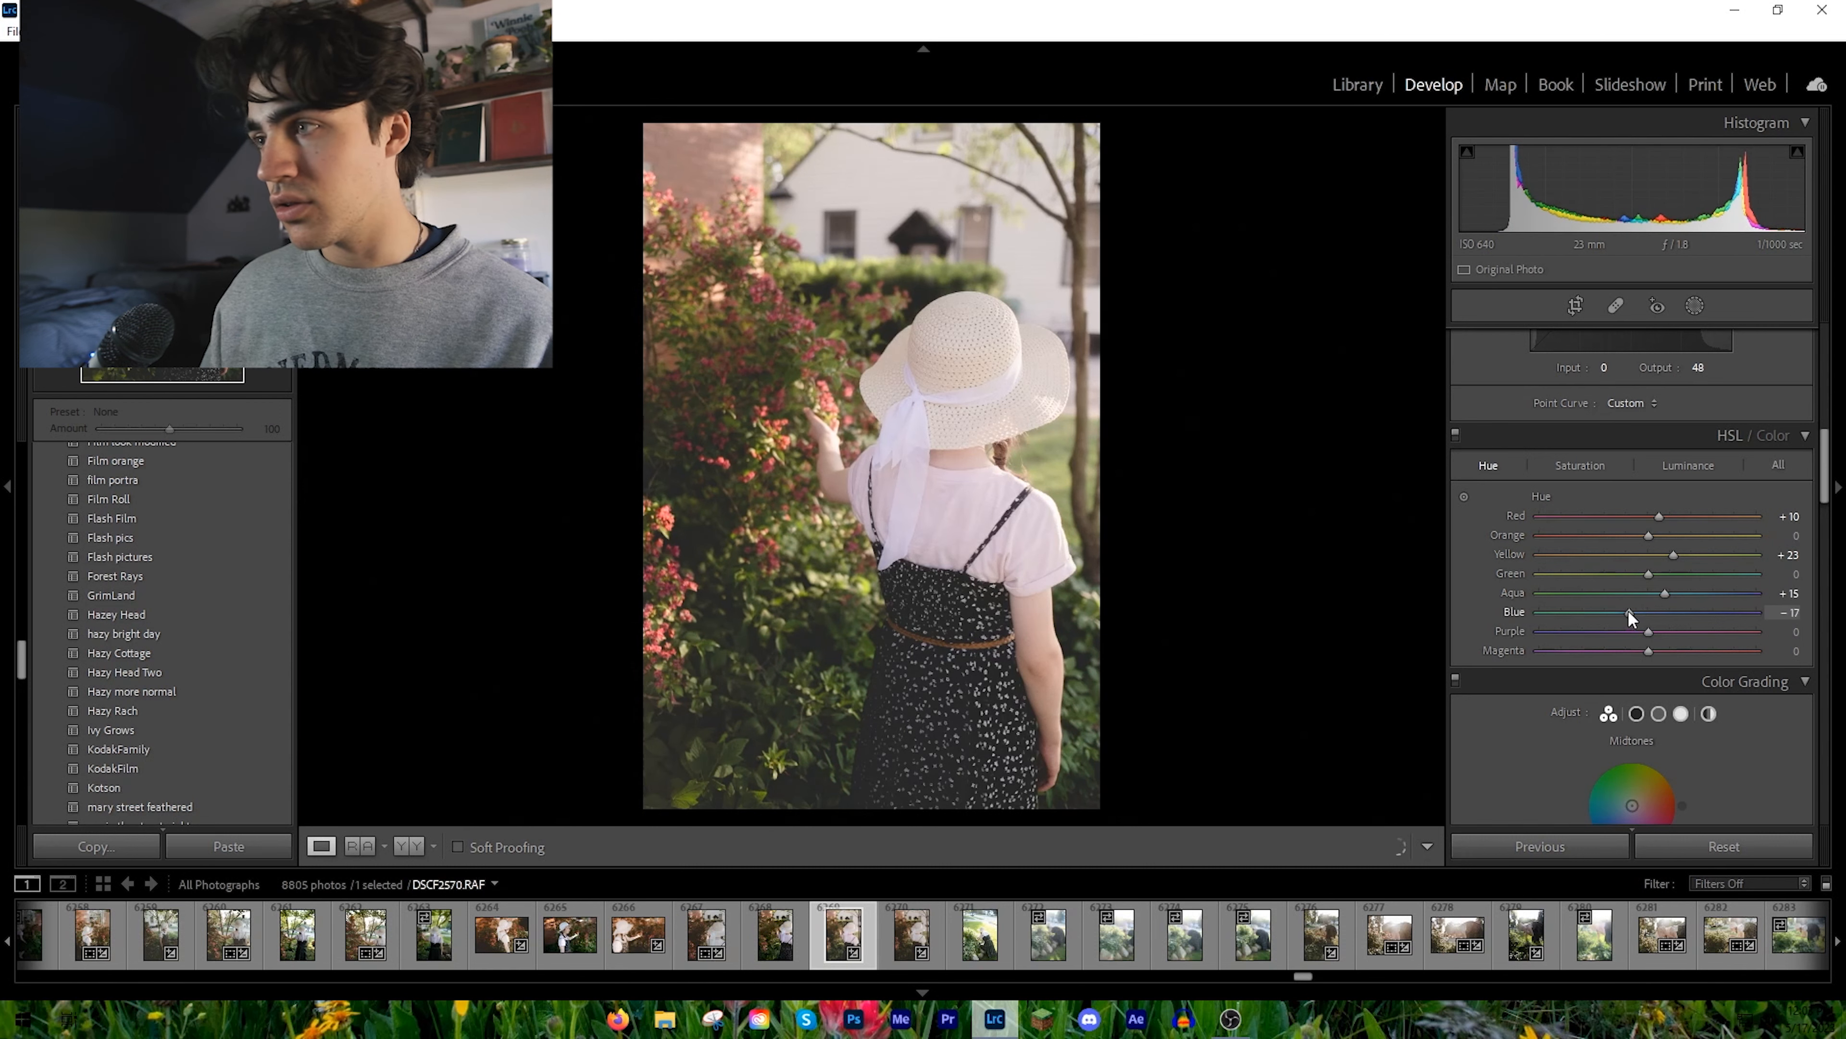
left_click_drag(1628, 612, 1621, 611)
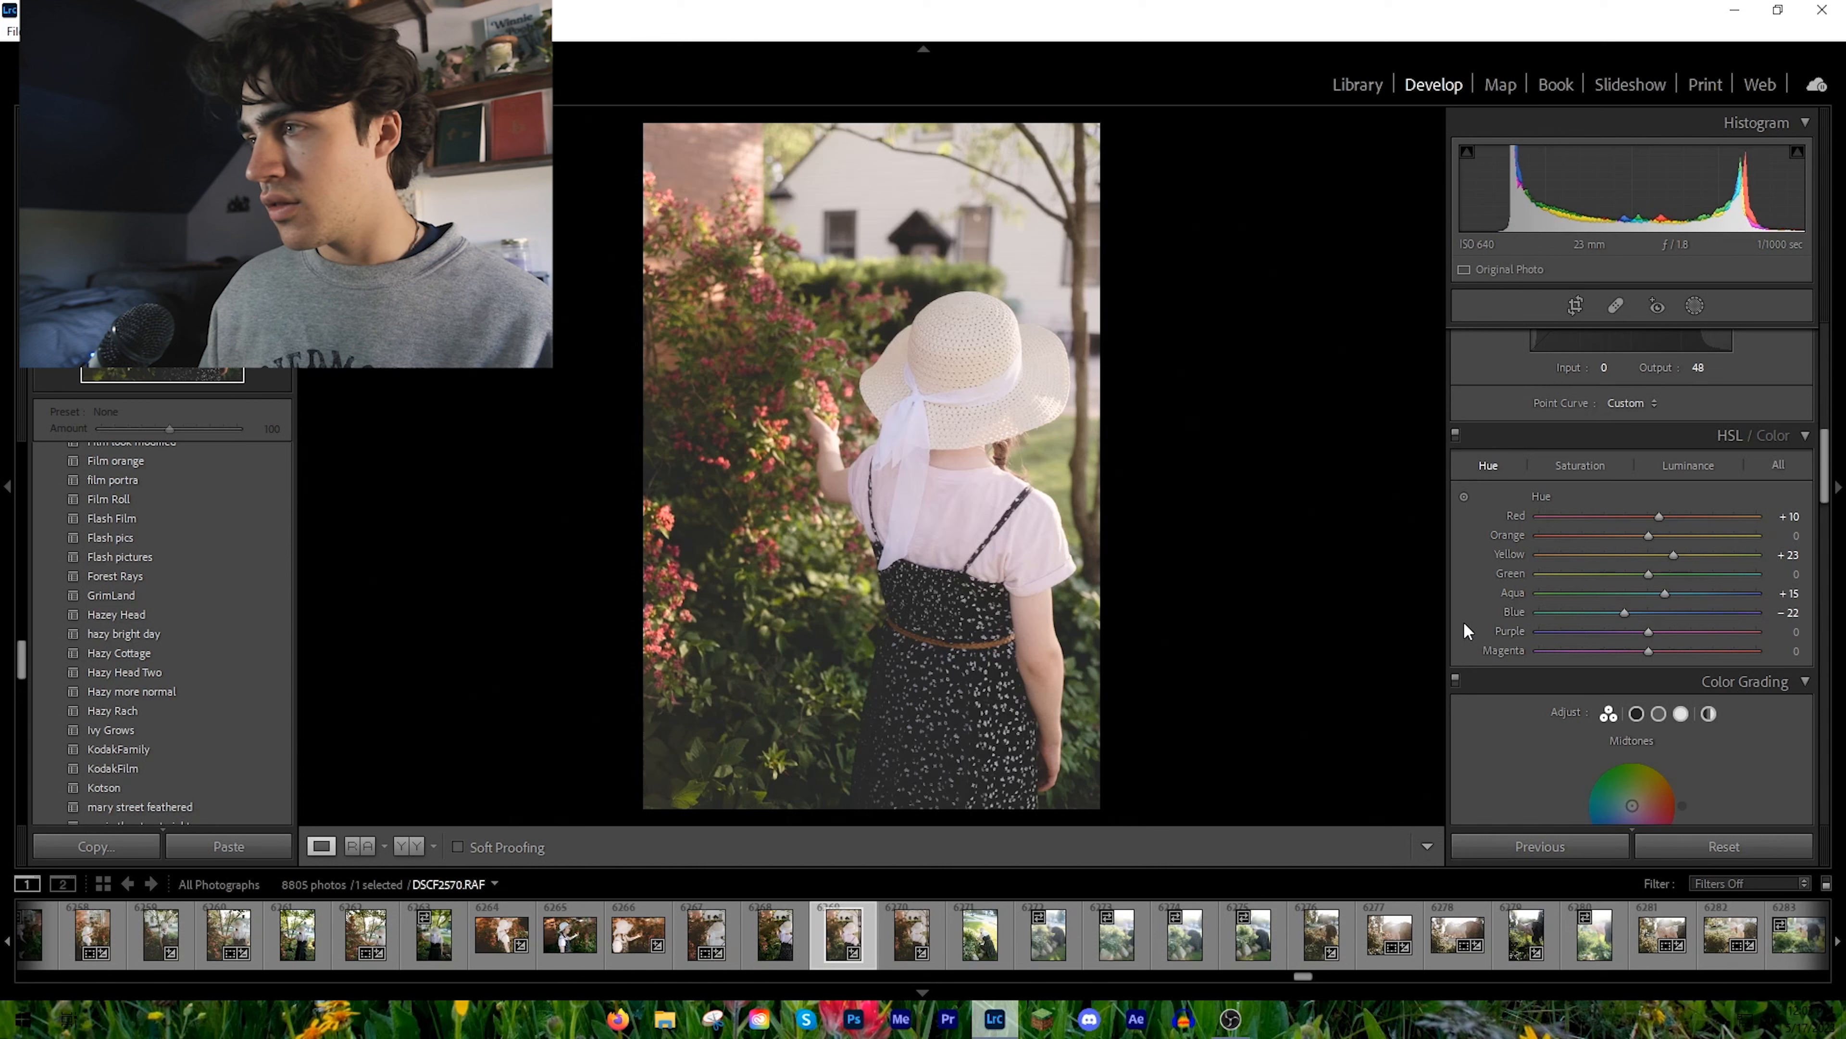
Step: Add film grain to the photo with an Amount of 50
scroll(1523, 576, "down", 10)
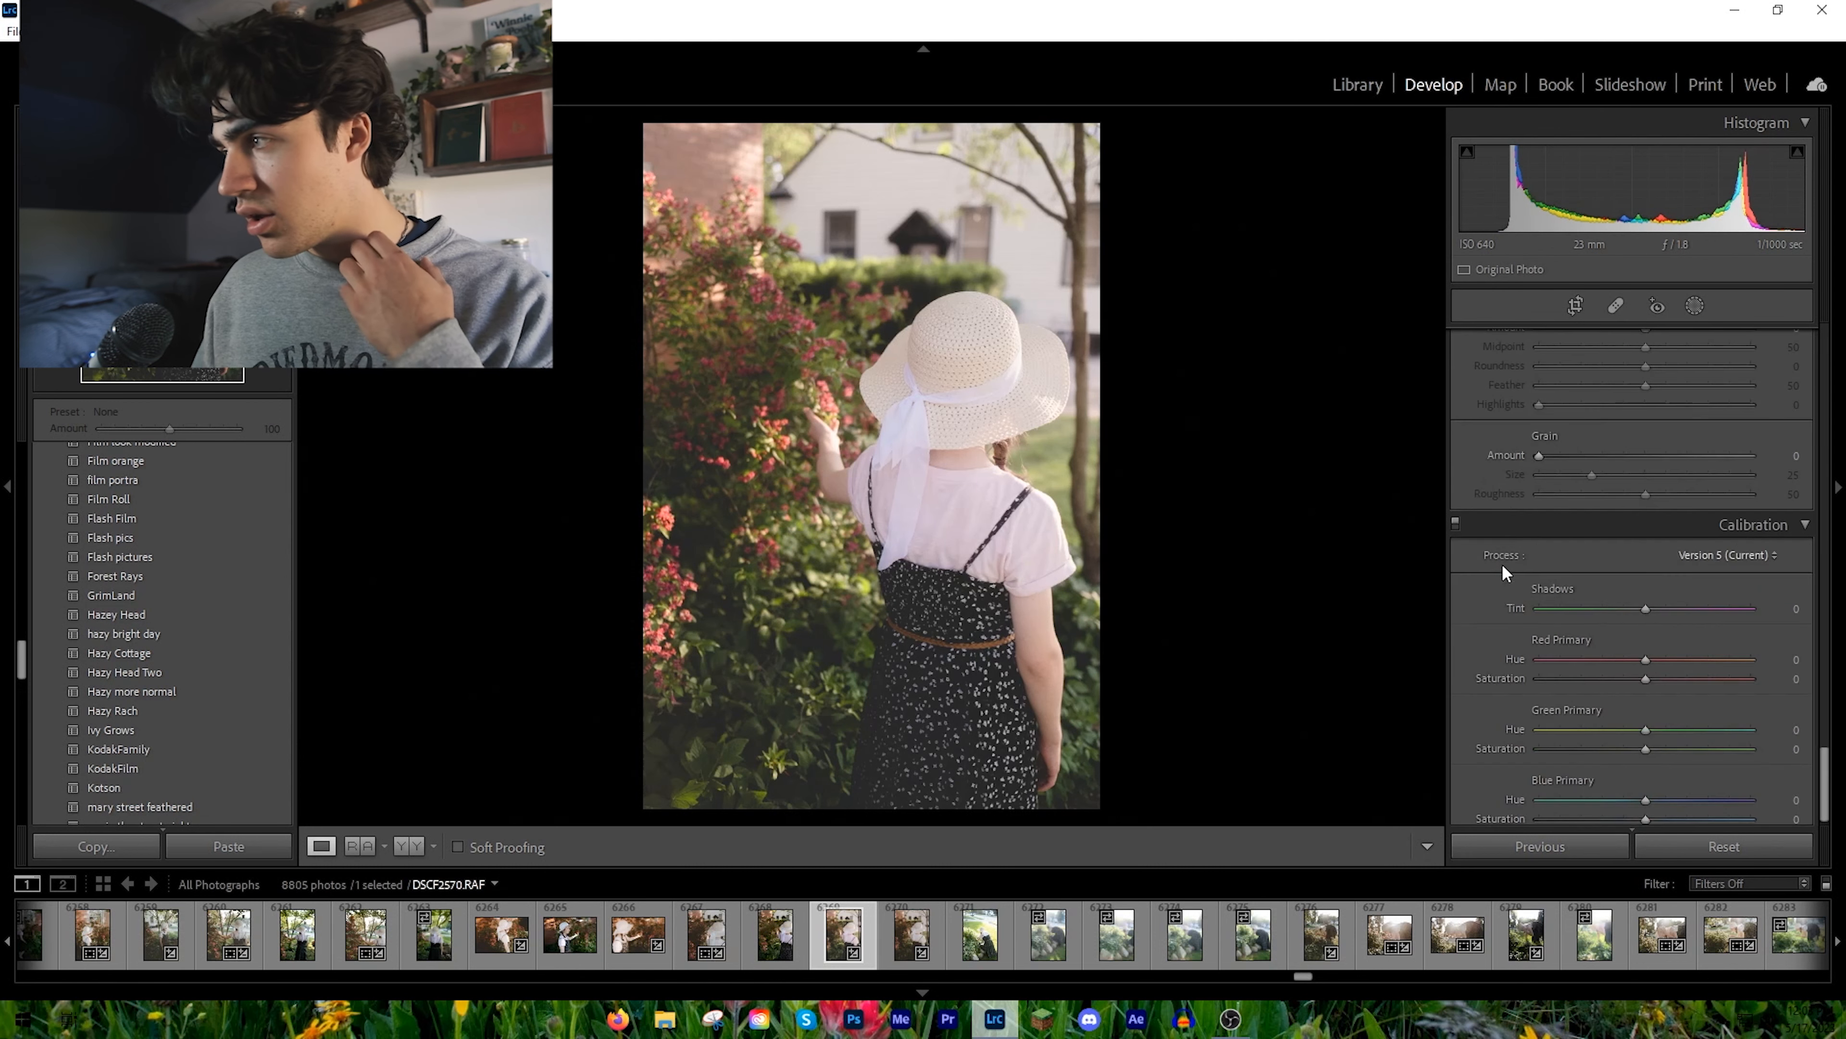
scroll(1503, 564, "up", 2)
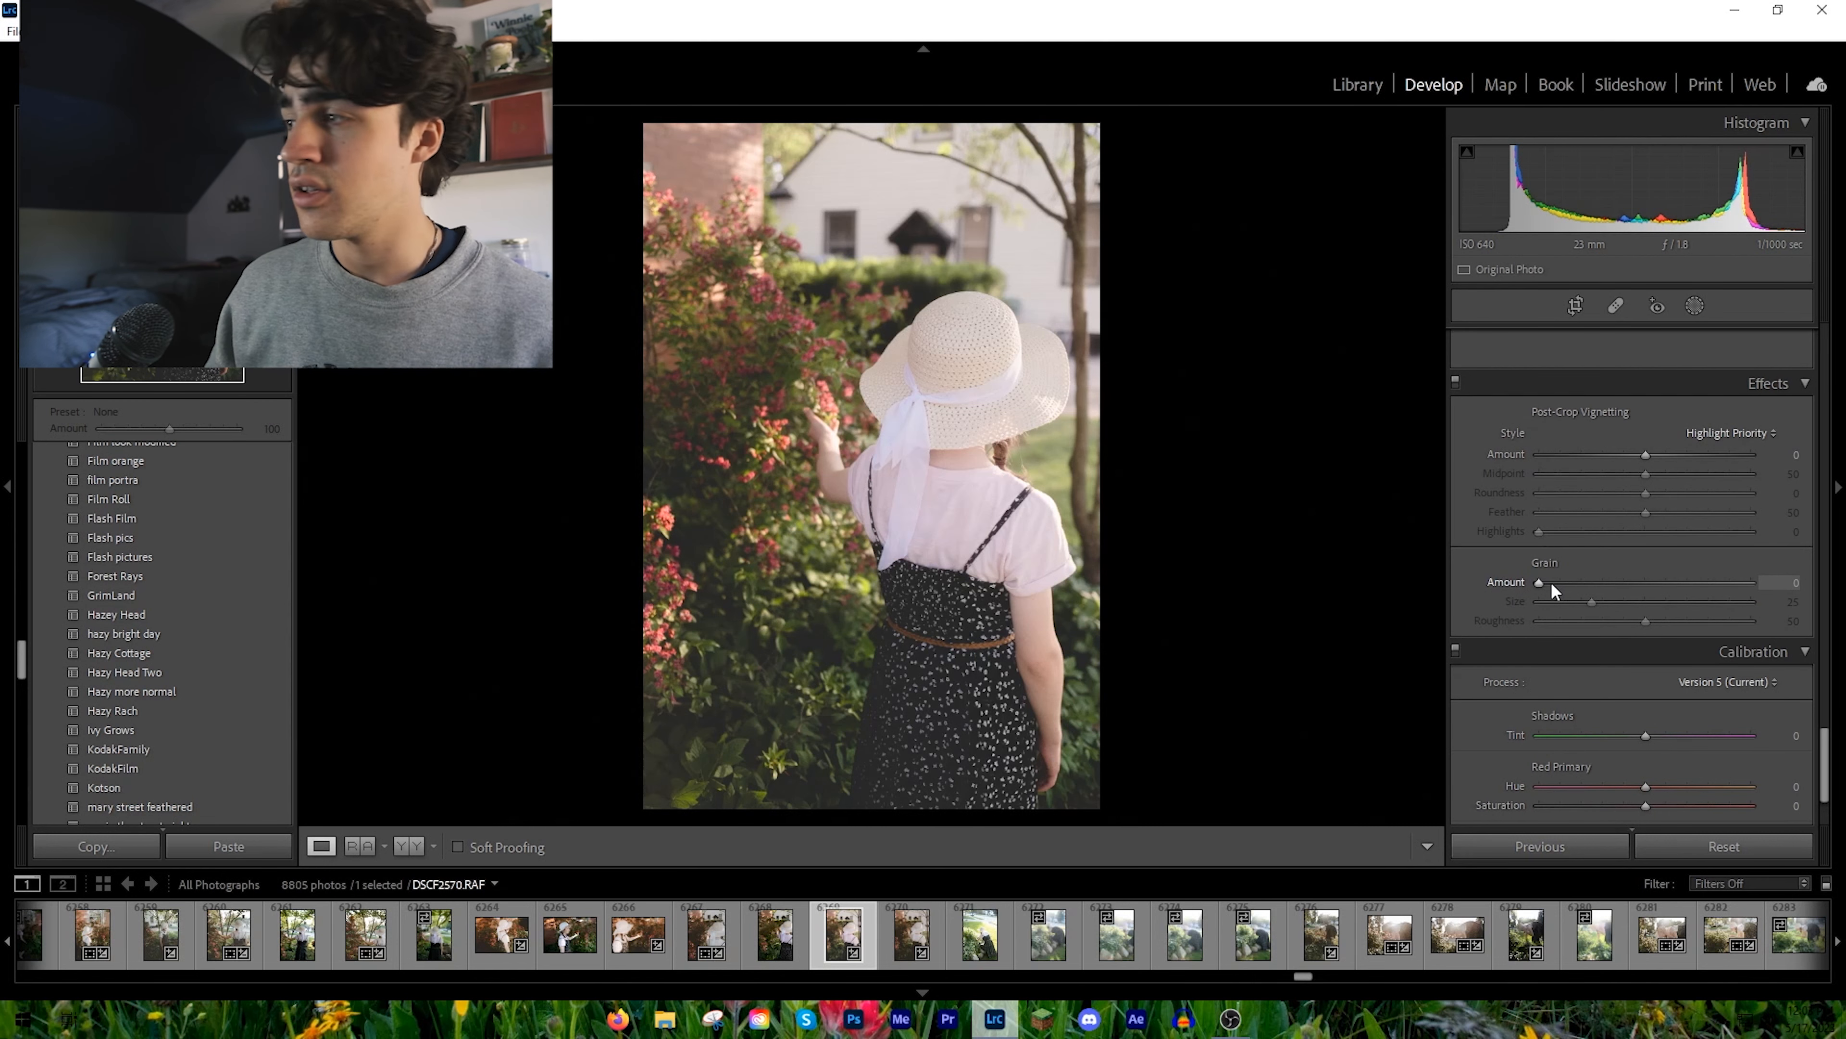
left_click_drag(1553, 584, 1644, 582)
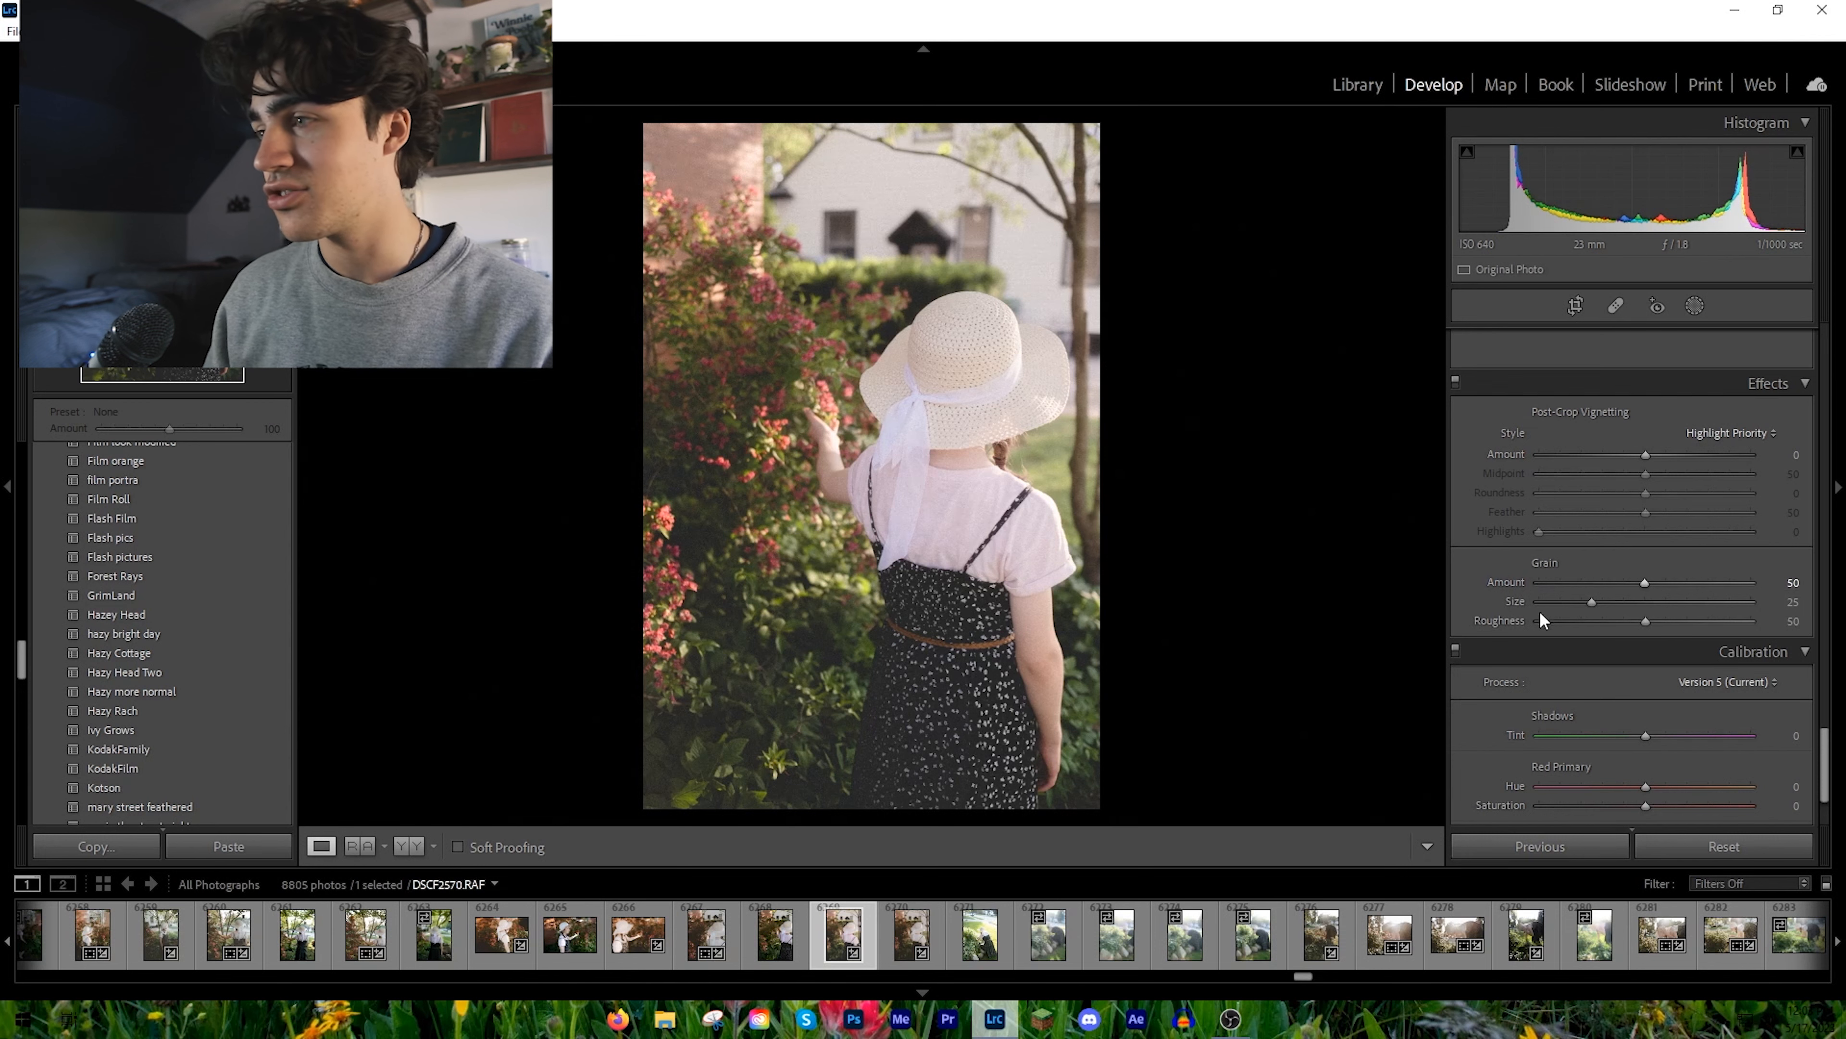
Step: Tint the shadows yellow-green in Color Grading with Hue 87 and Saturation 16
scroll(1503, 679, "up", 10)
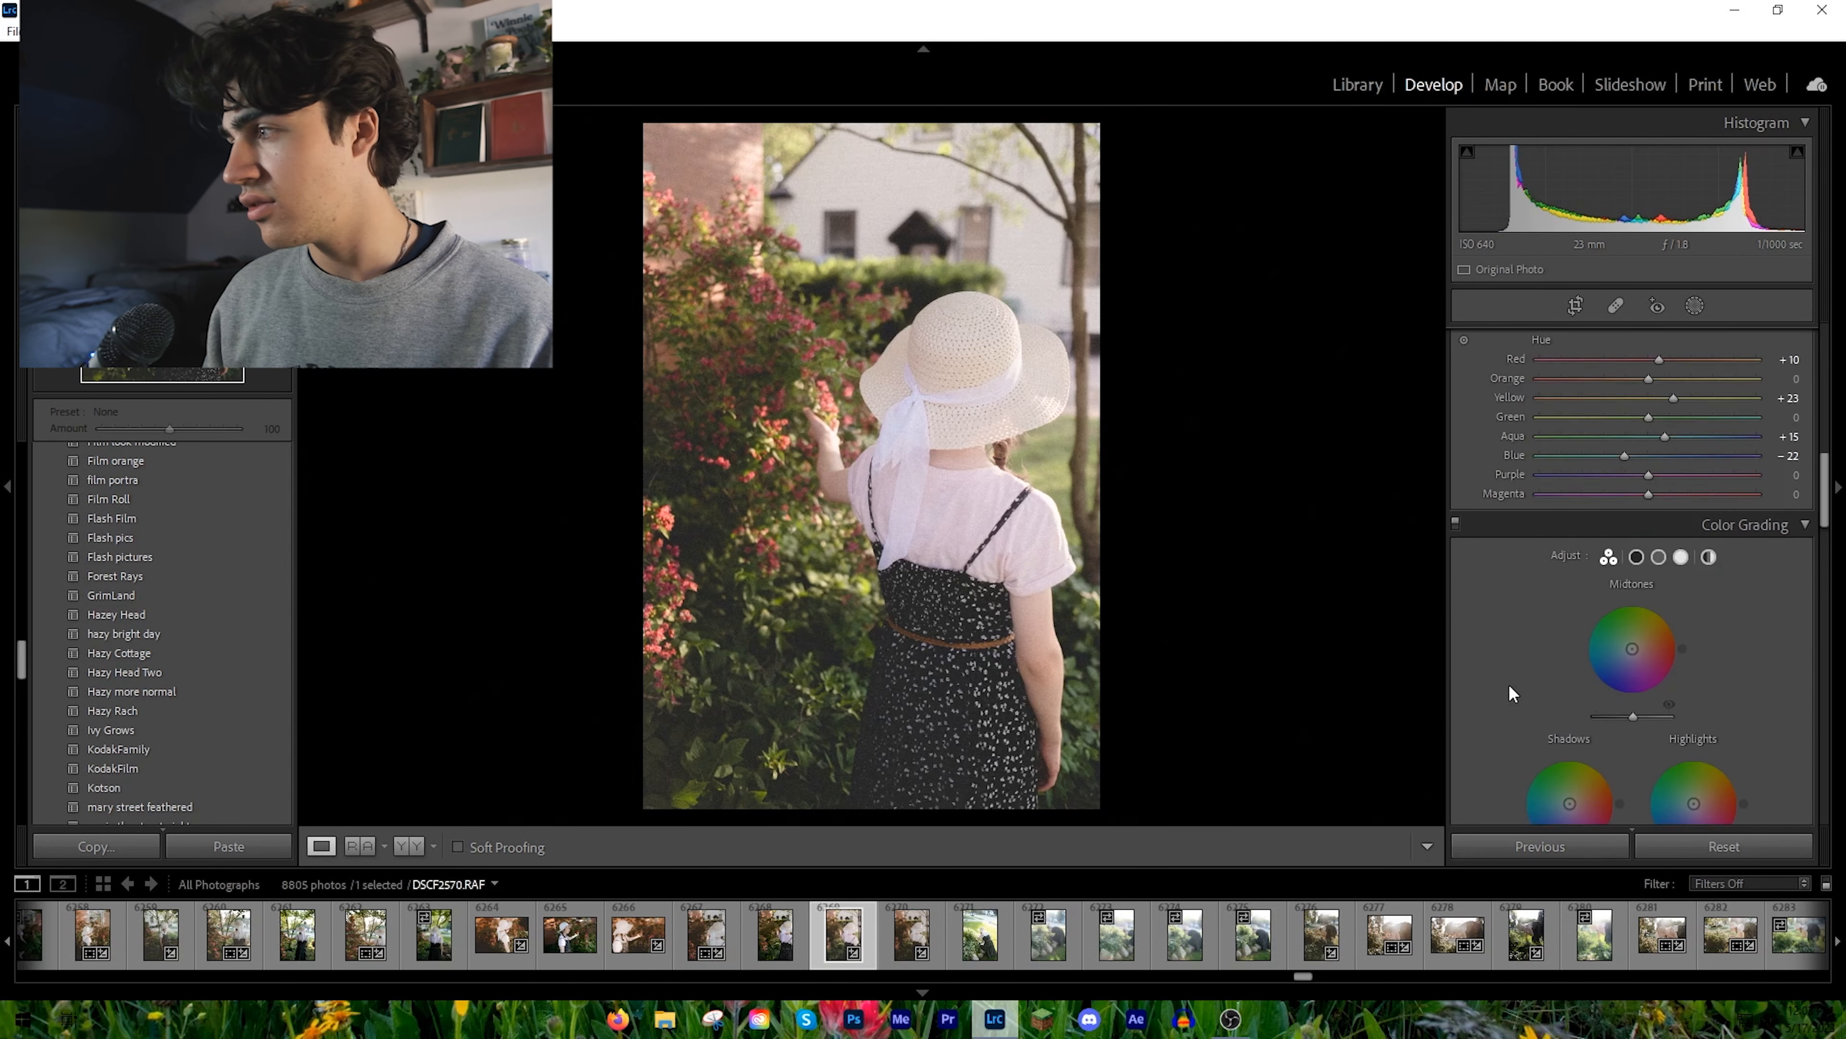
scroll(1503, 676, "down", 4)
scroll(1500, 673, "up", 2)
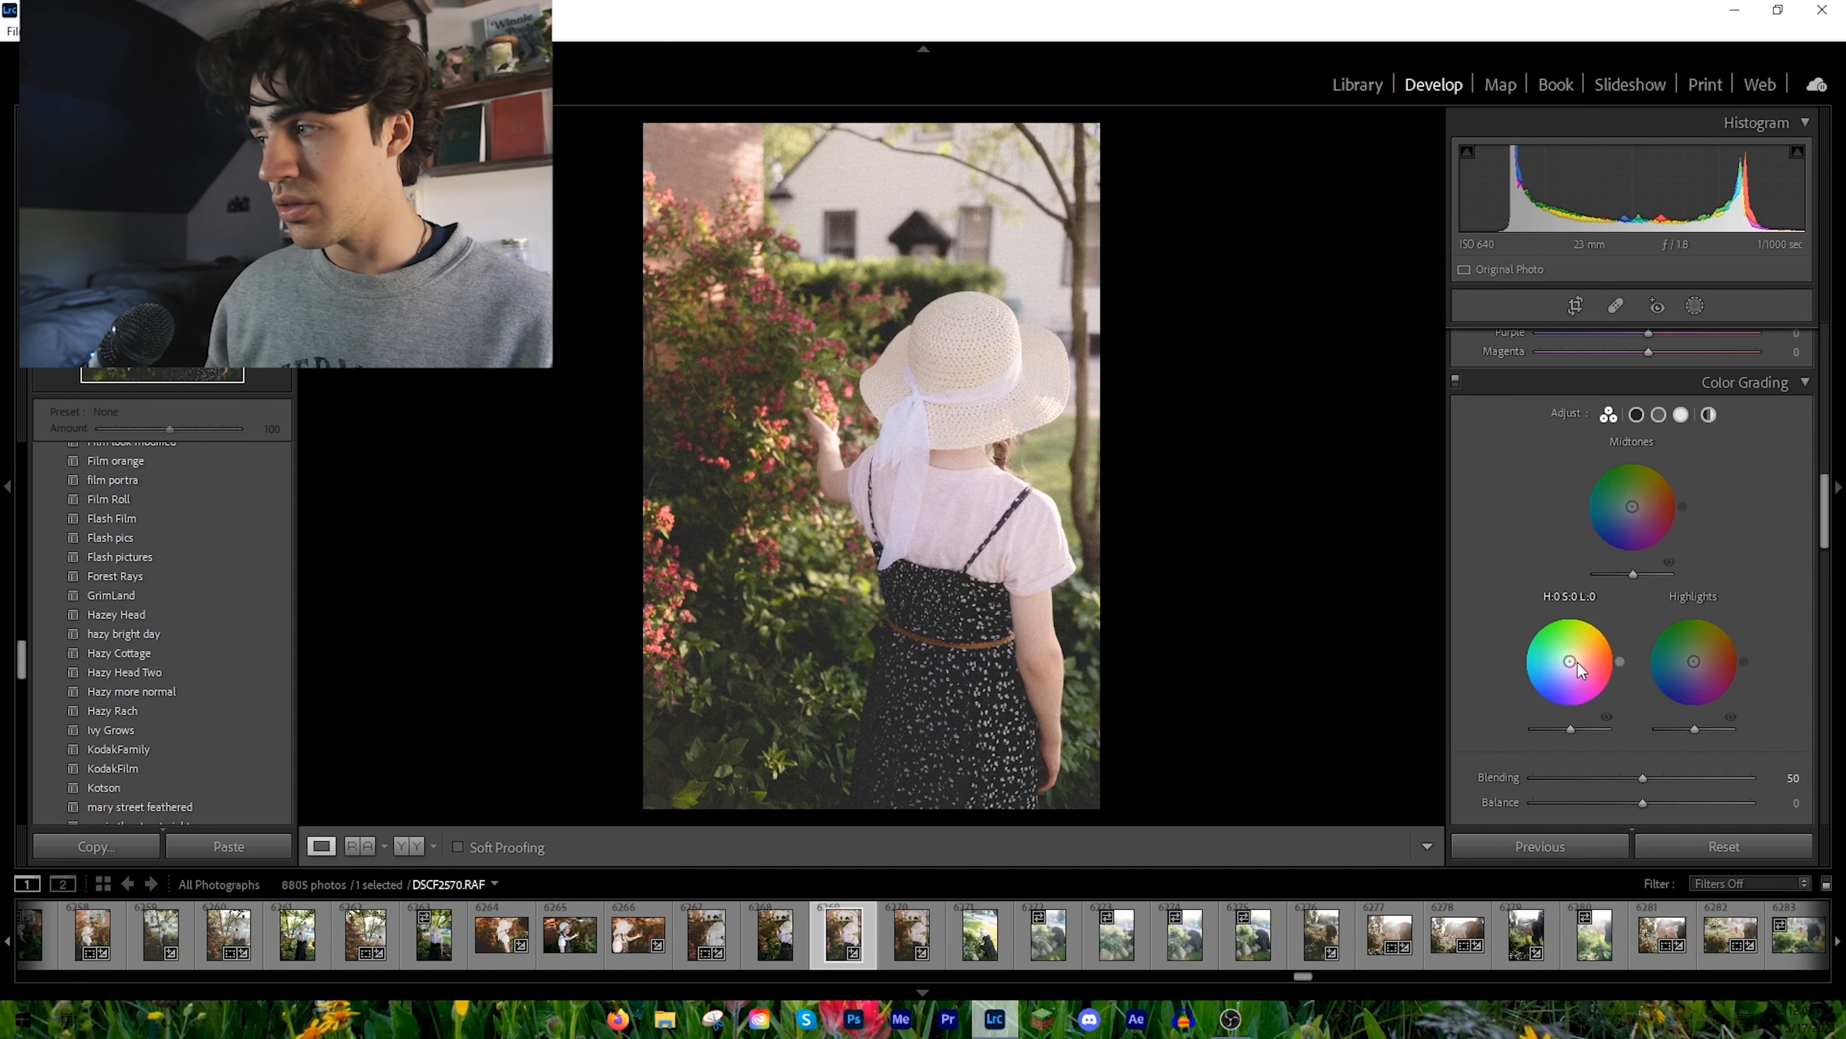
left_click_drag(1619, 662, 1612, 634)
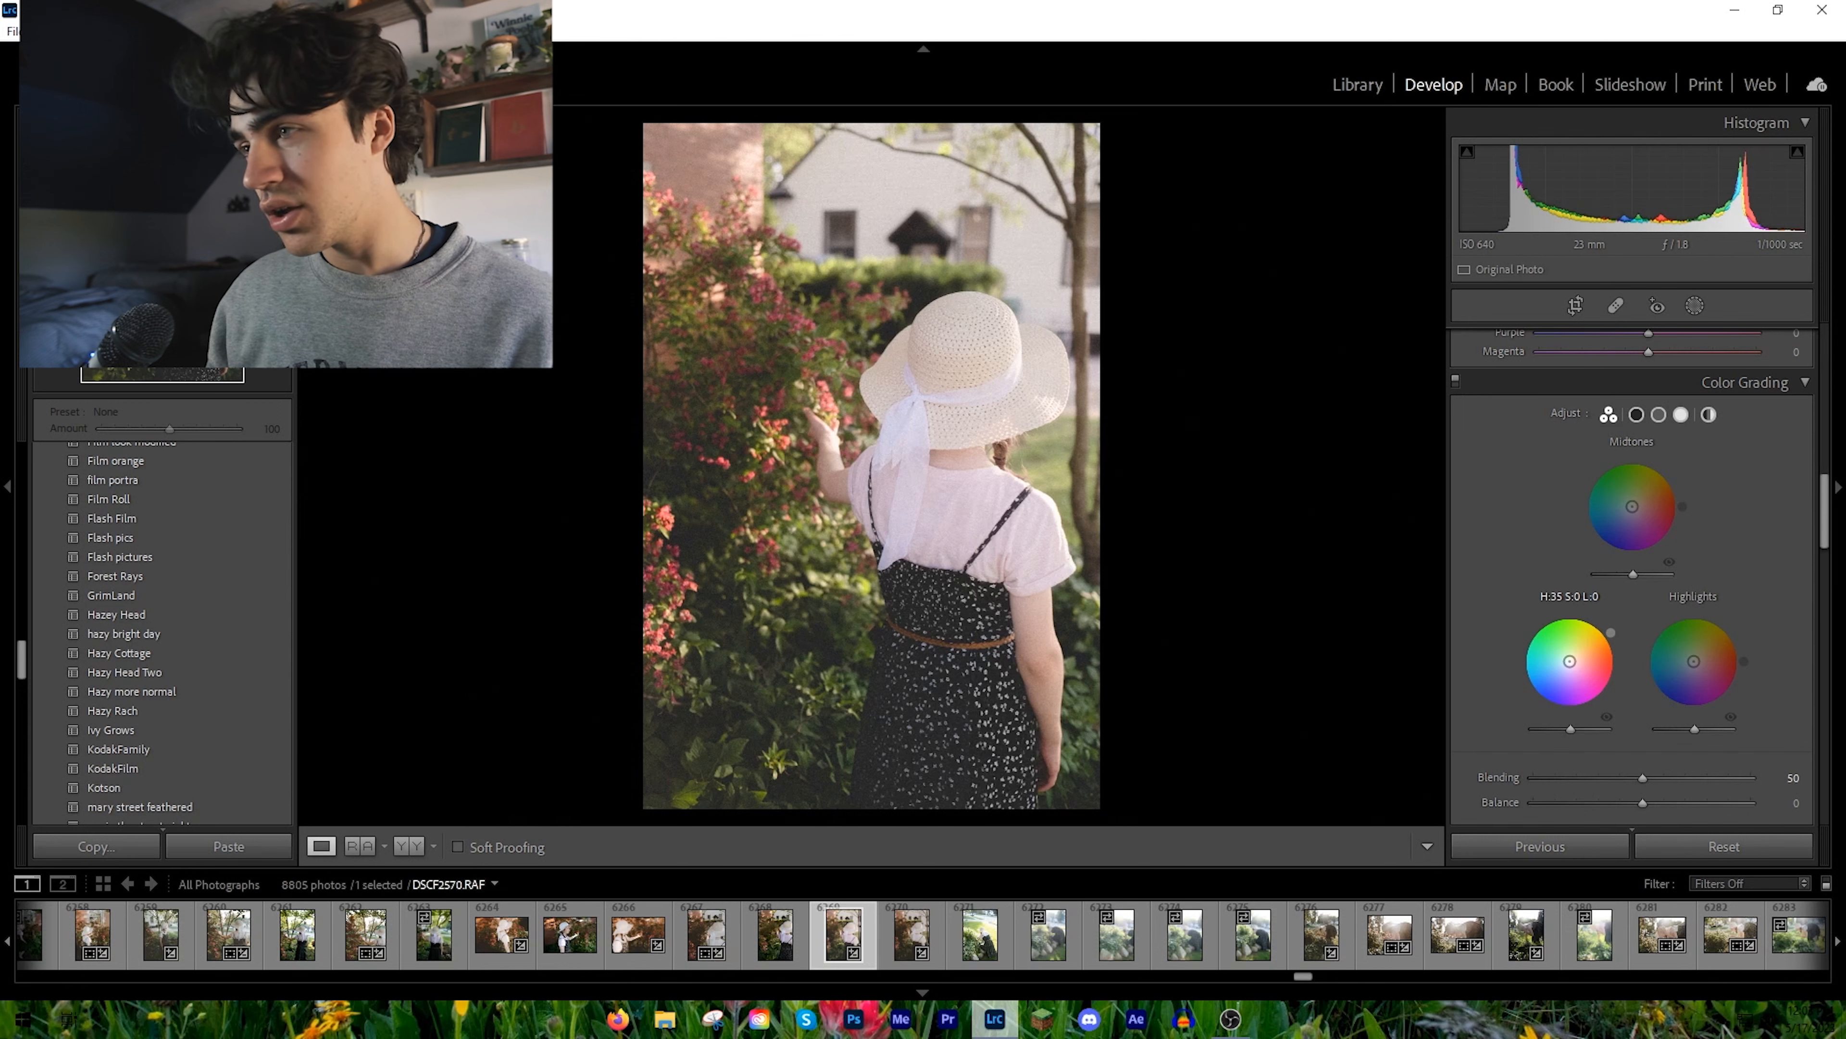
mouse_move(1615, 642)
left_mouse_down()
mouse_move(1620, 662)
mouse_move(1578, 612)
mouse_move(1555, 615)
mouse_move(1609, 631)
left_mouse_up()
left_click_drag(1571, 661, 1620, 657)
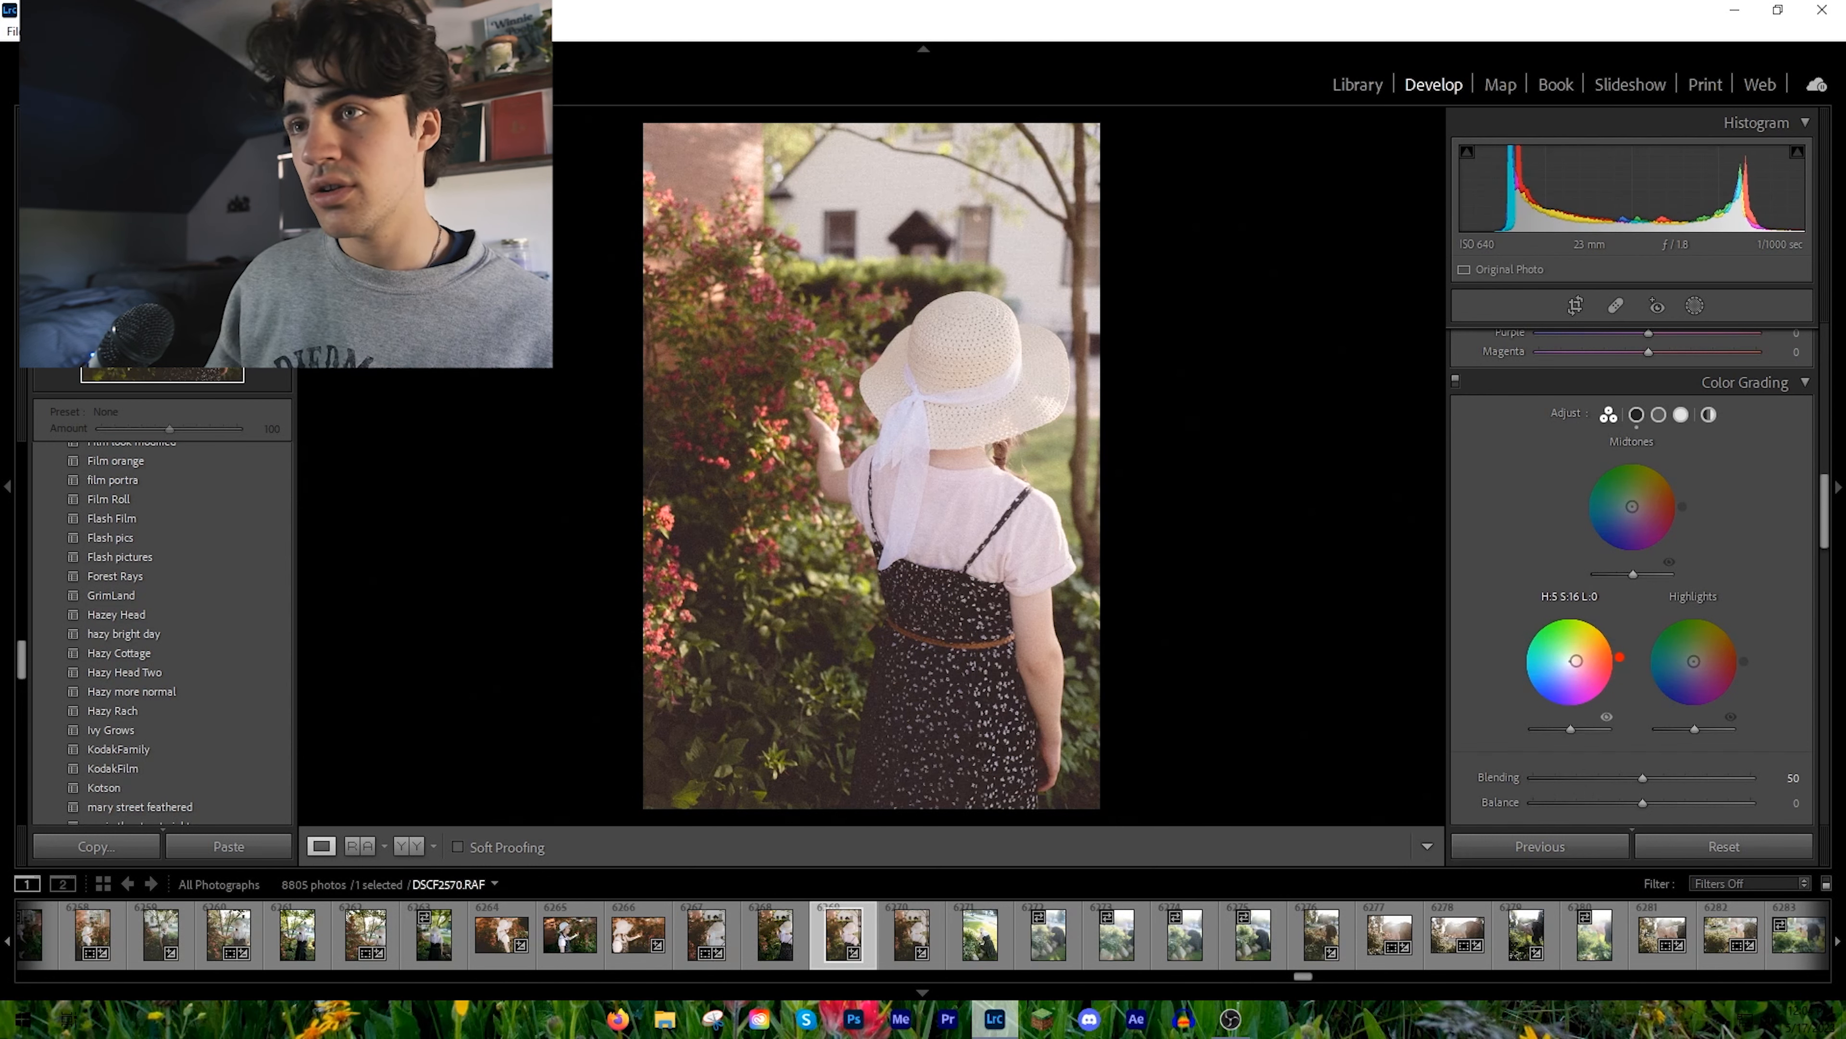
left_click_drag(1620, 658, 1550, 615)
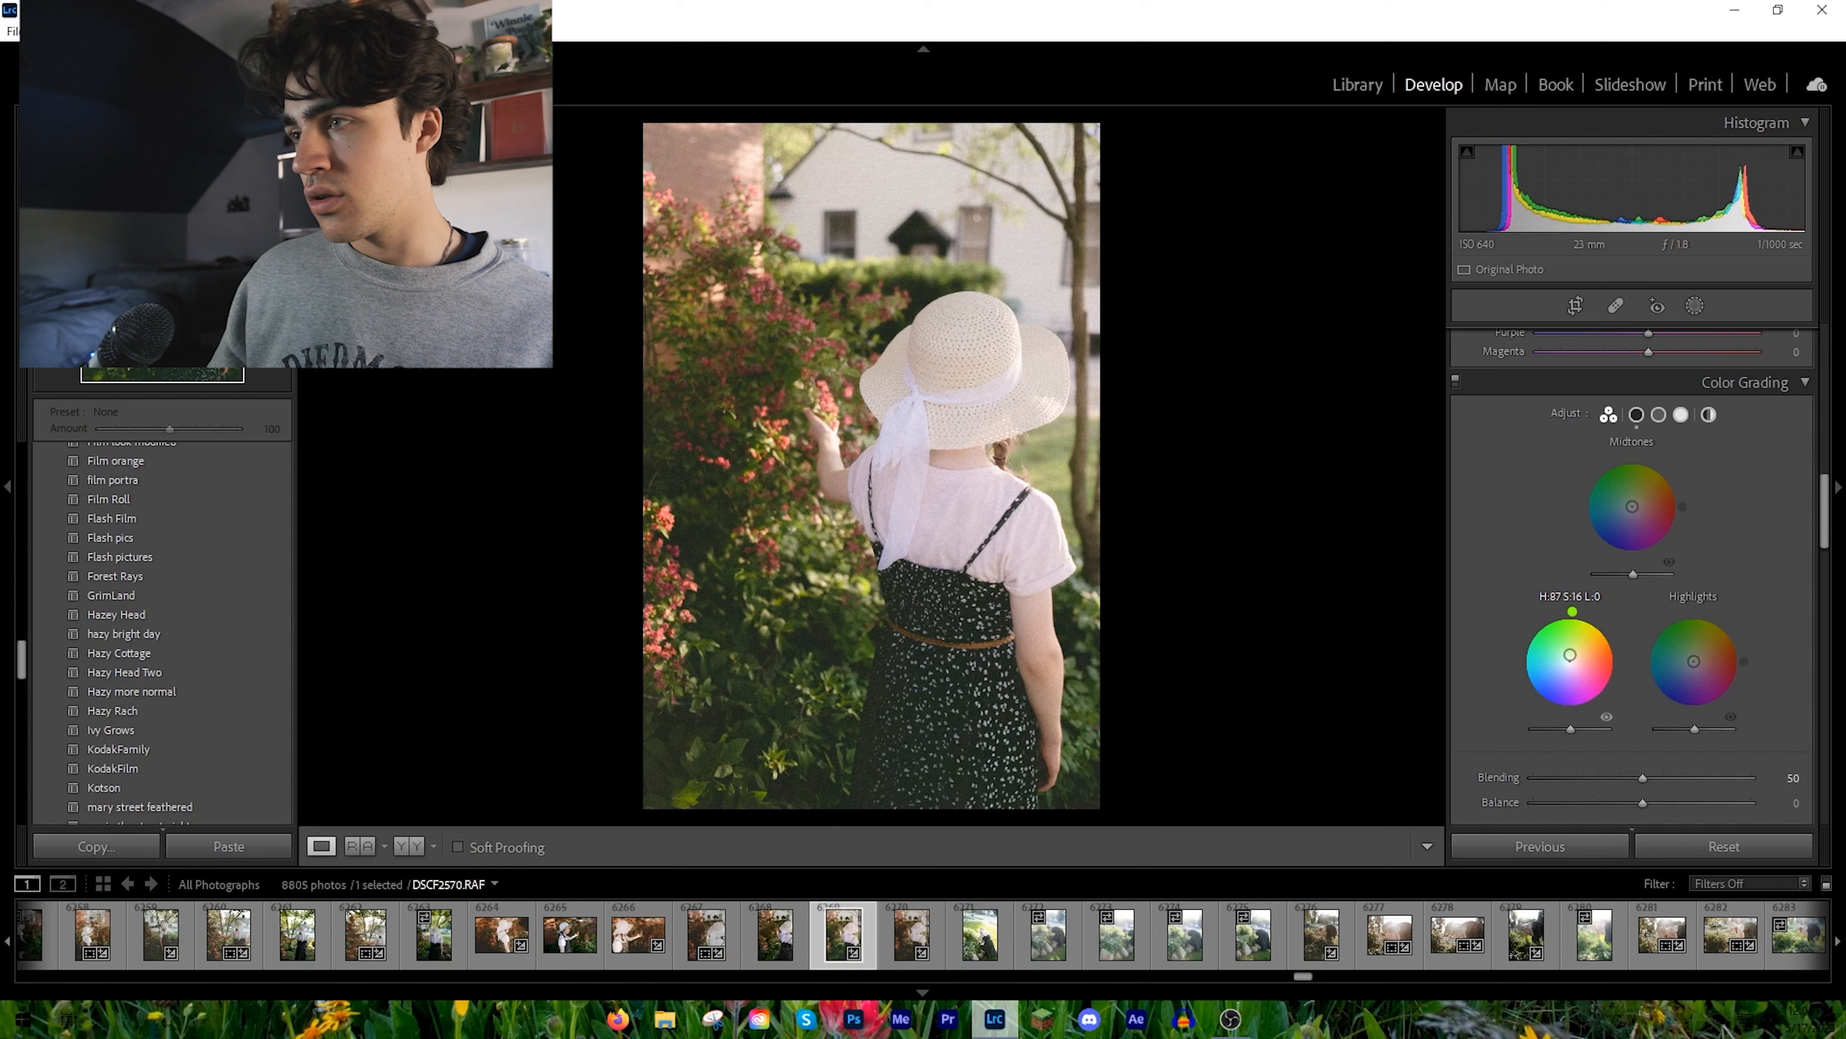
left_click_drag(1549, 615, 1572, 614)
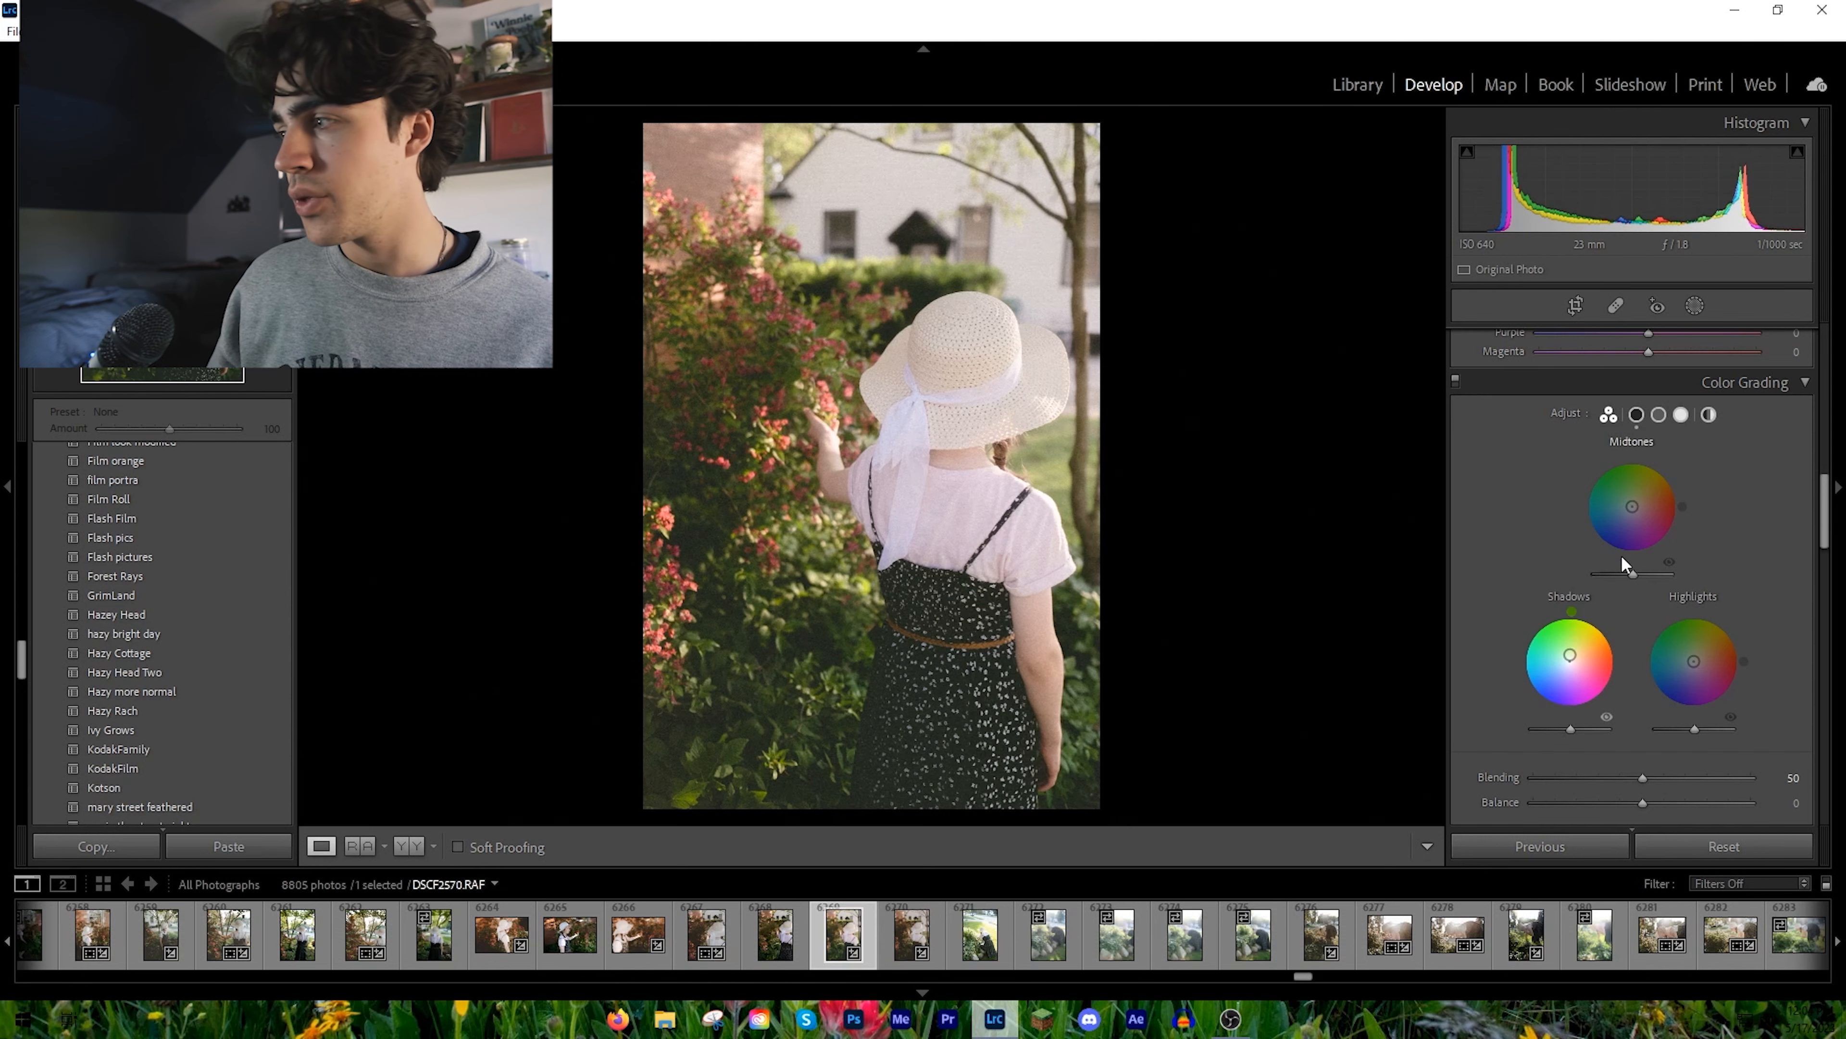
Step: Tint the highlights blue at about Hue 228, Saturation 15, and the midtones red at Hue 4, Saturation 10
mouse_move(1737, 655)
left_mouse_down()
mouse_move(1743, 669)
mouse_move(1719, 618)
mouse_move(1676, 614)
mouse_move(1649, 639)
mouse_move(1661, 699)
left_mouse_up()
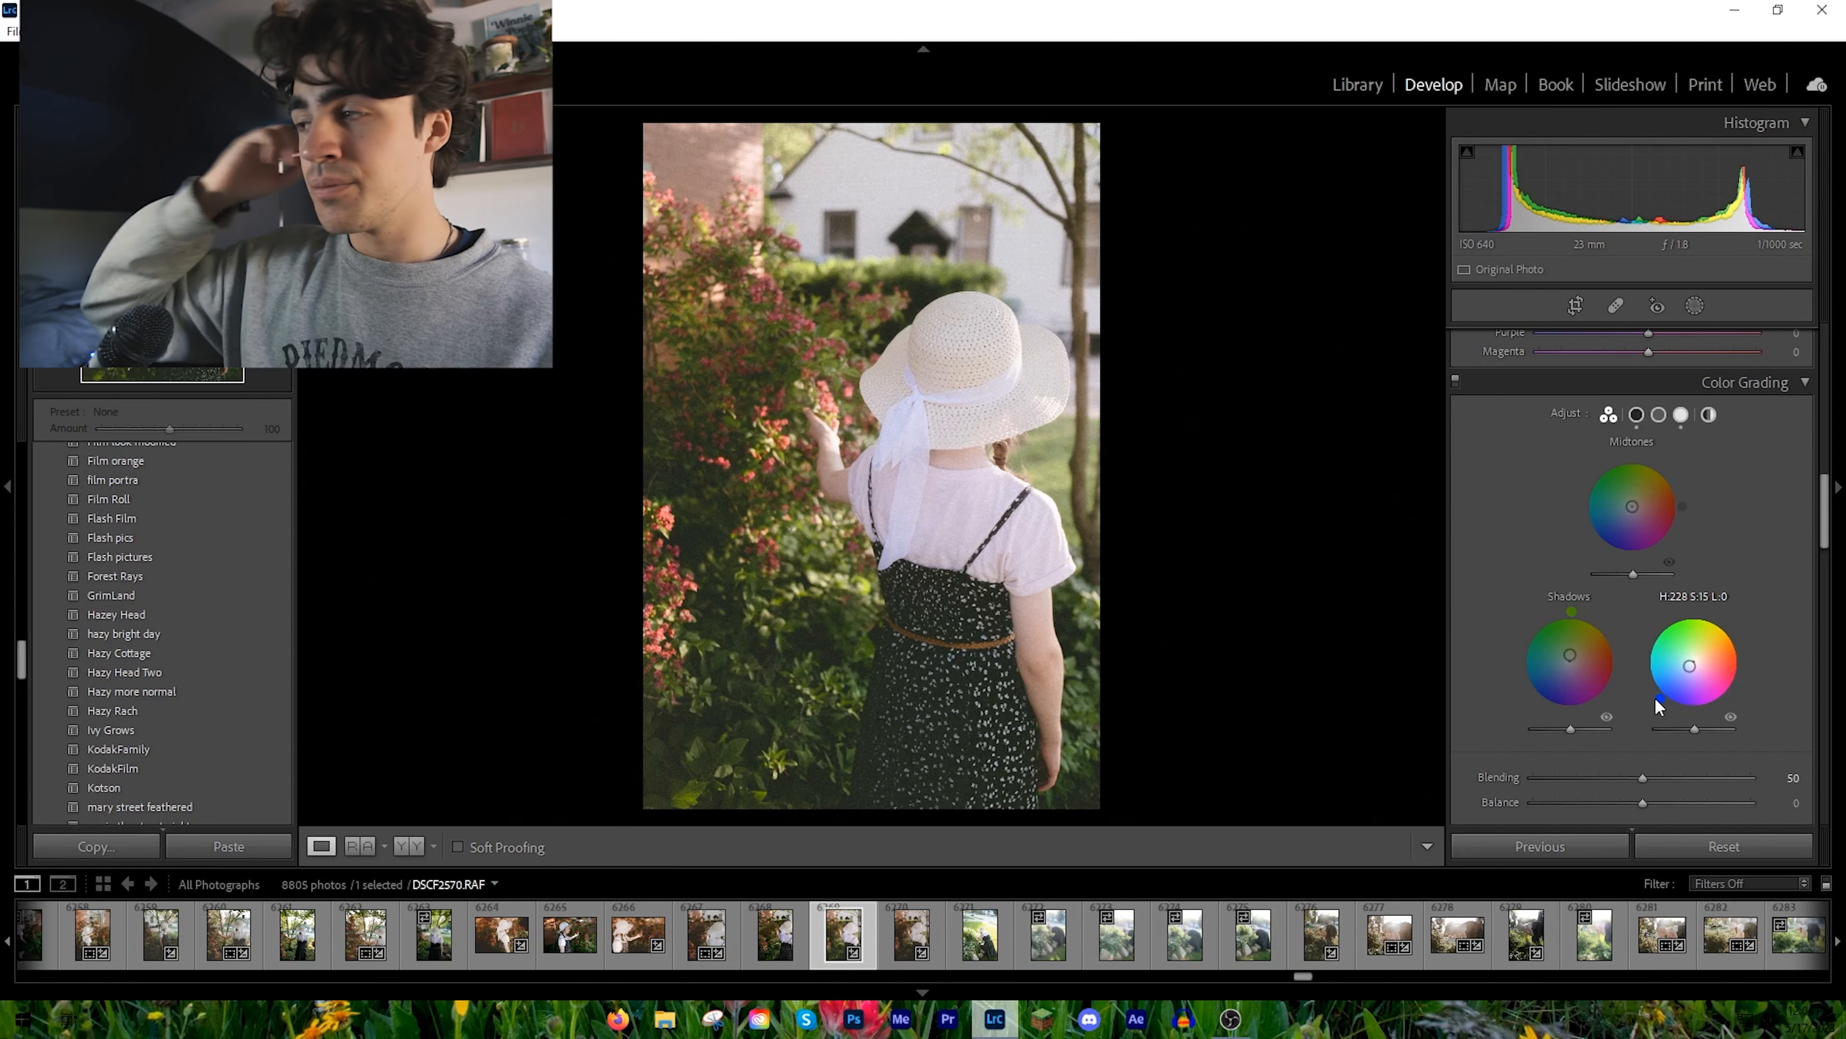
left_click_drag(1656, 698, 1687, 664)
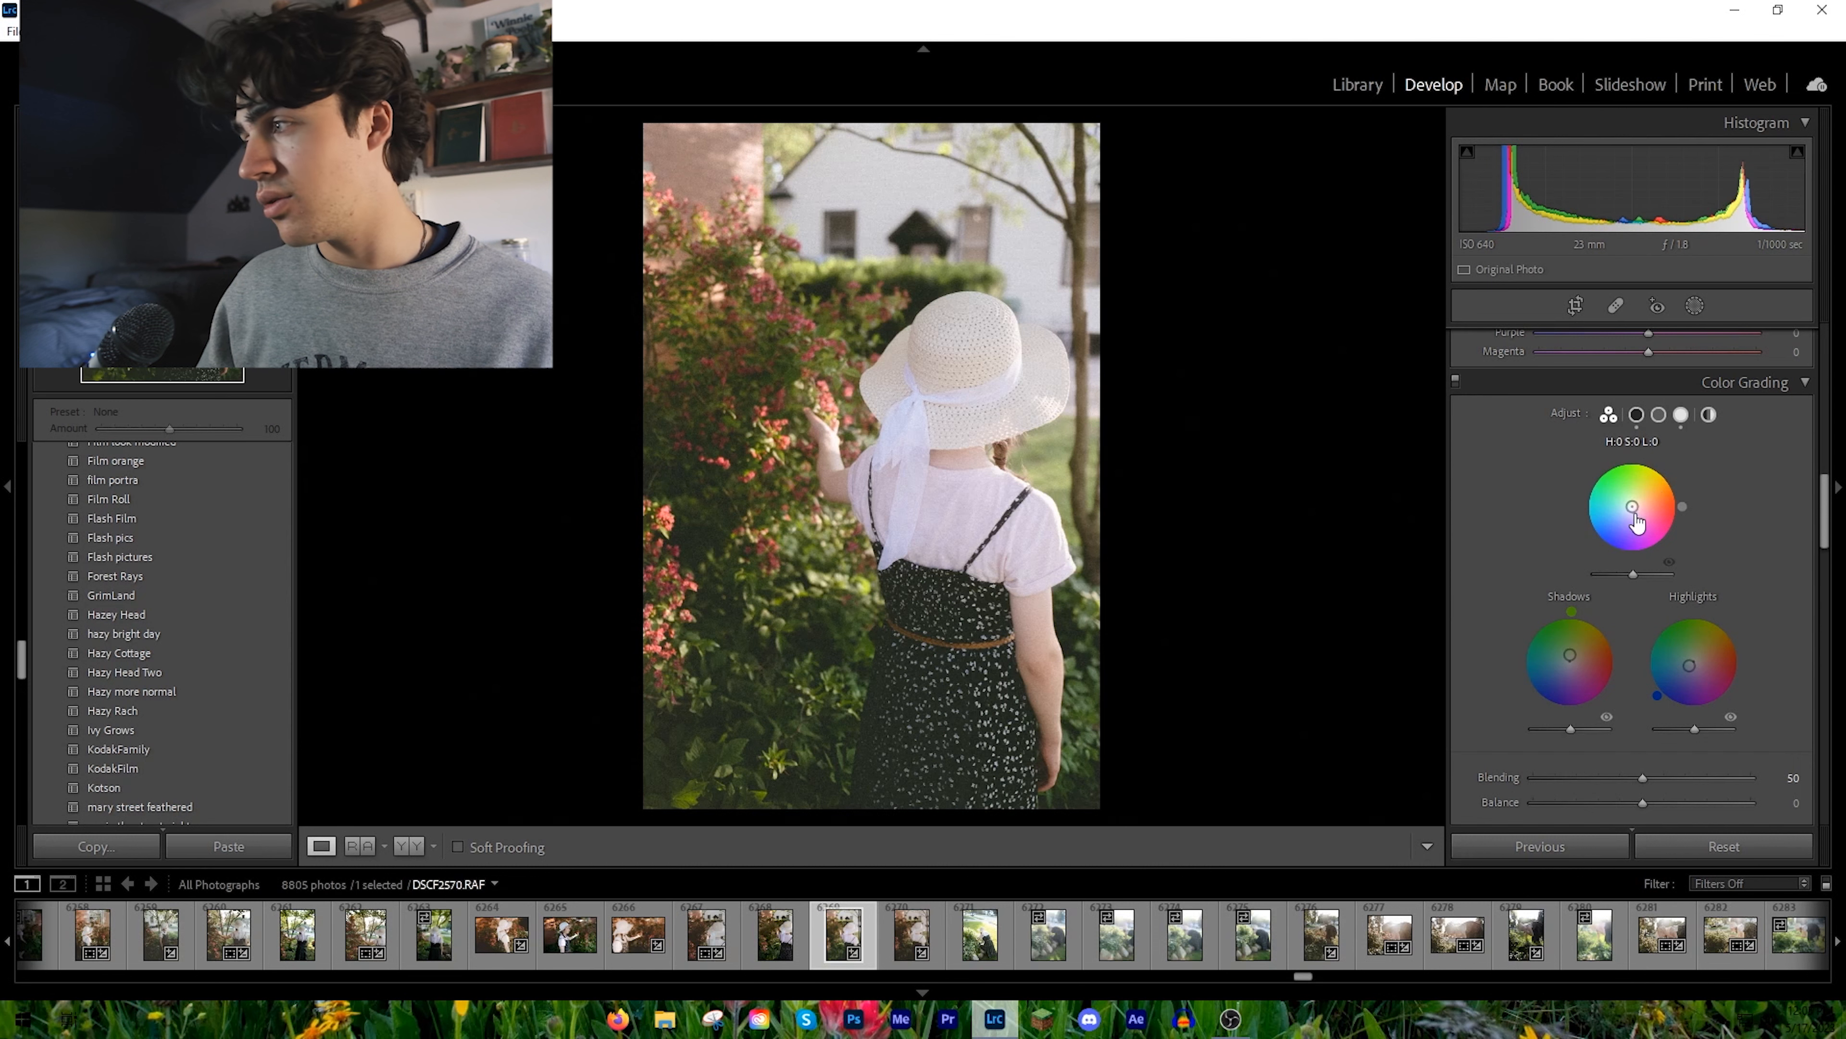
left_click_drag(1632, 507, 1637, 507)
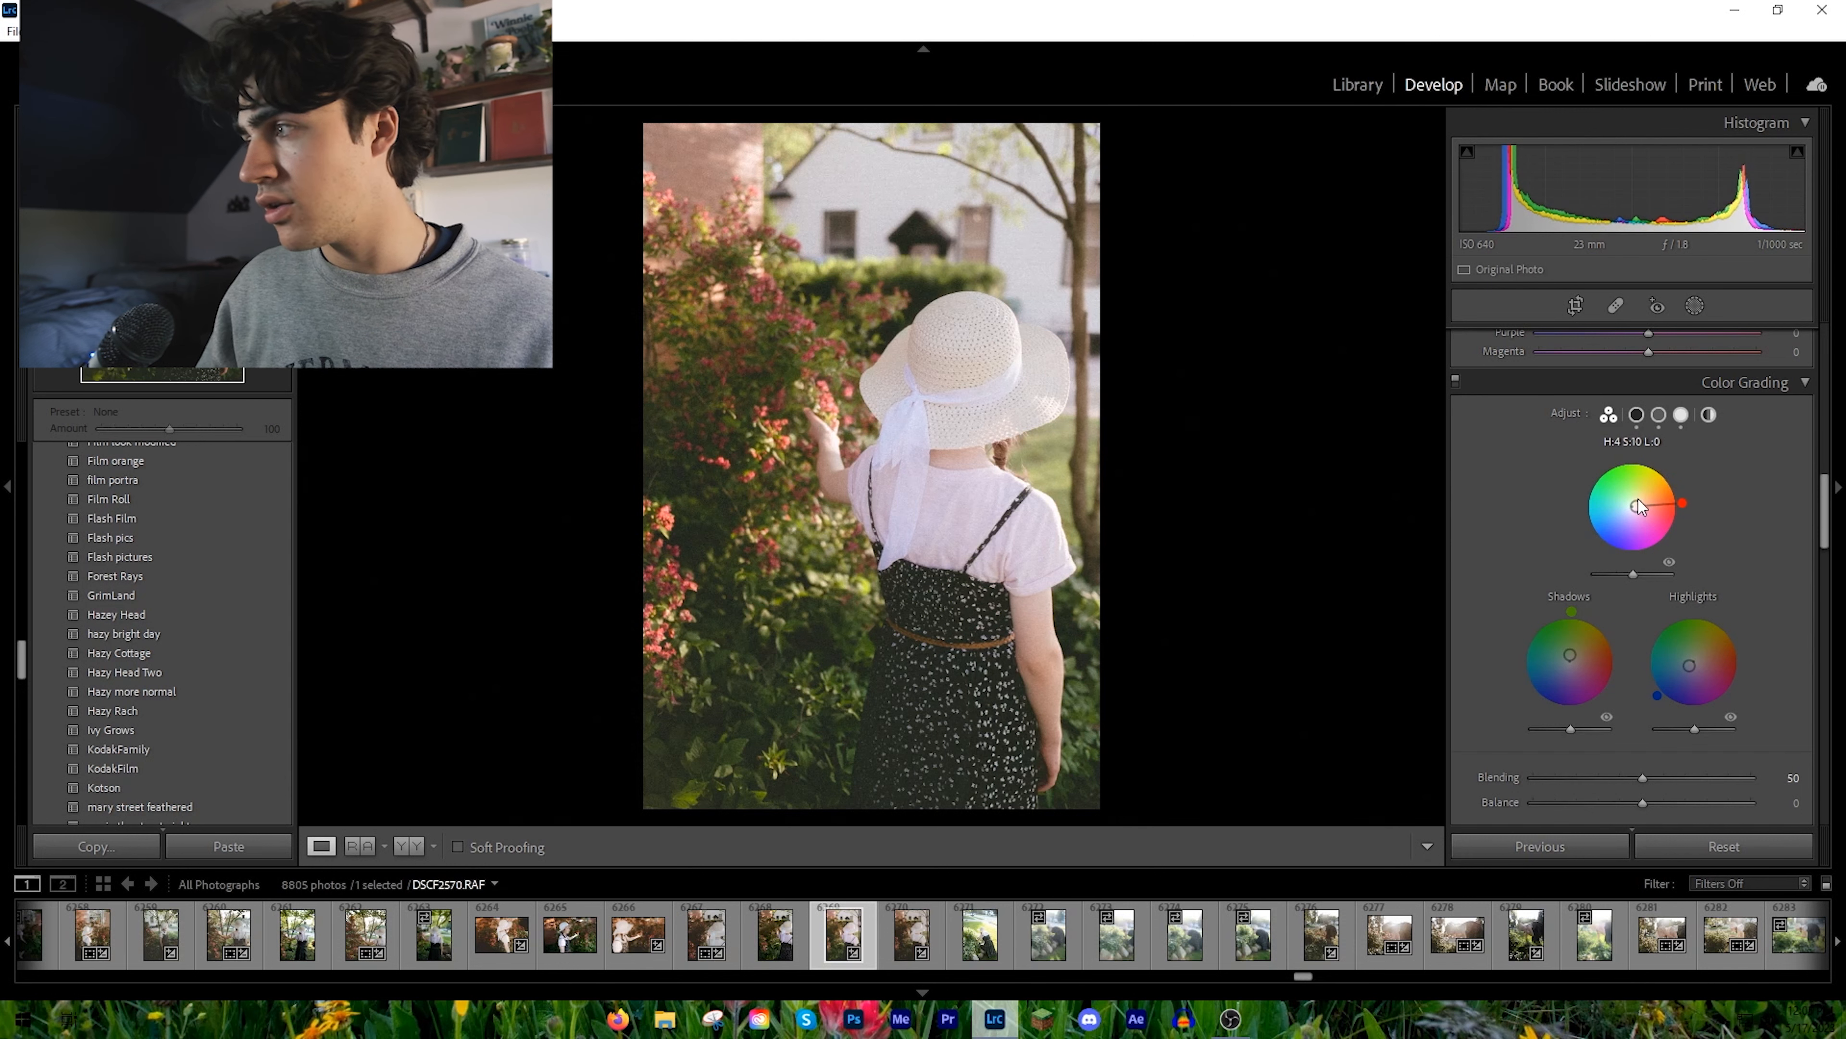
Step: Lower the photo's Clarity to −28 to soften it
scroll(1564, 549, "up", 15)
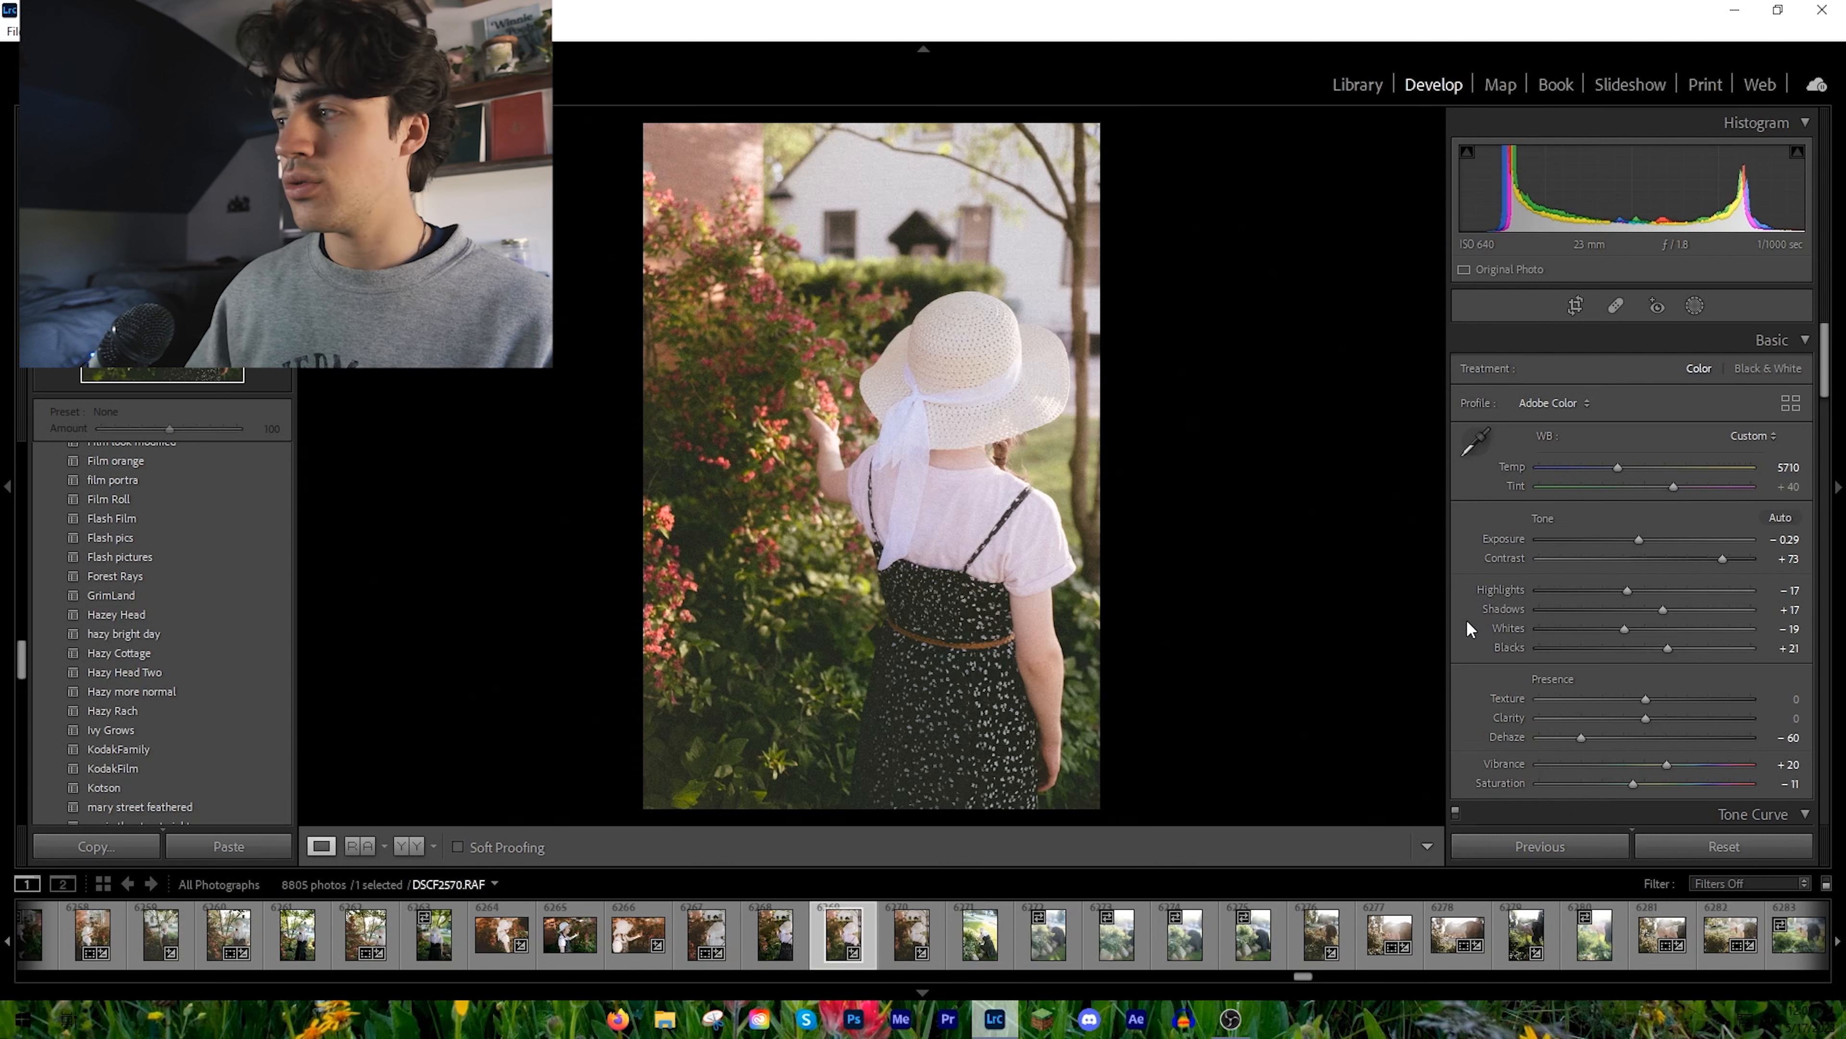
left_click_drag(1643, 719, 1613, 712)
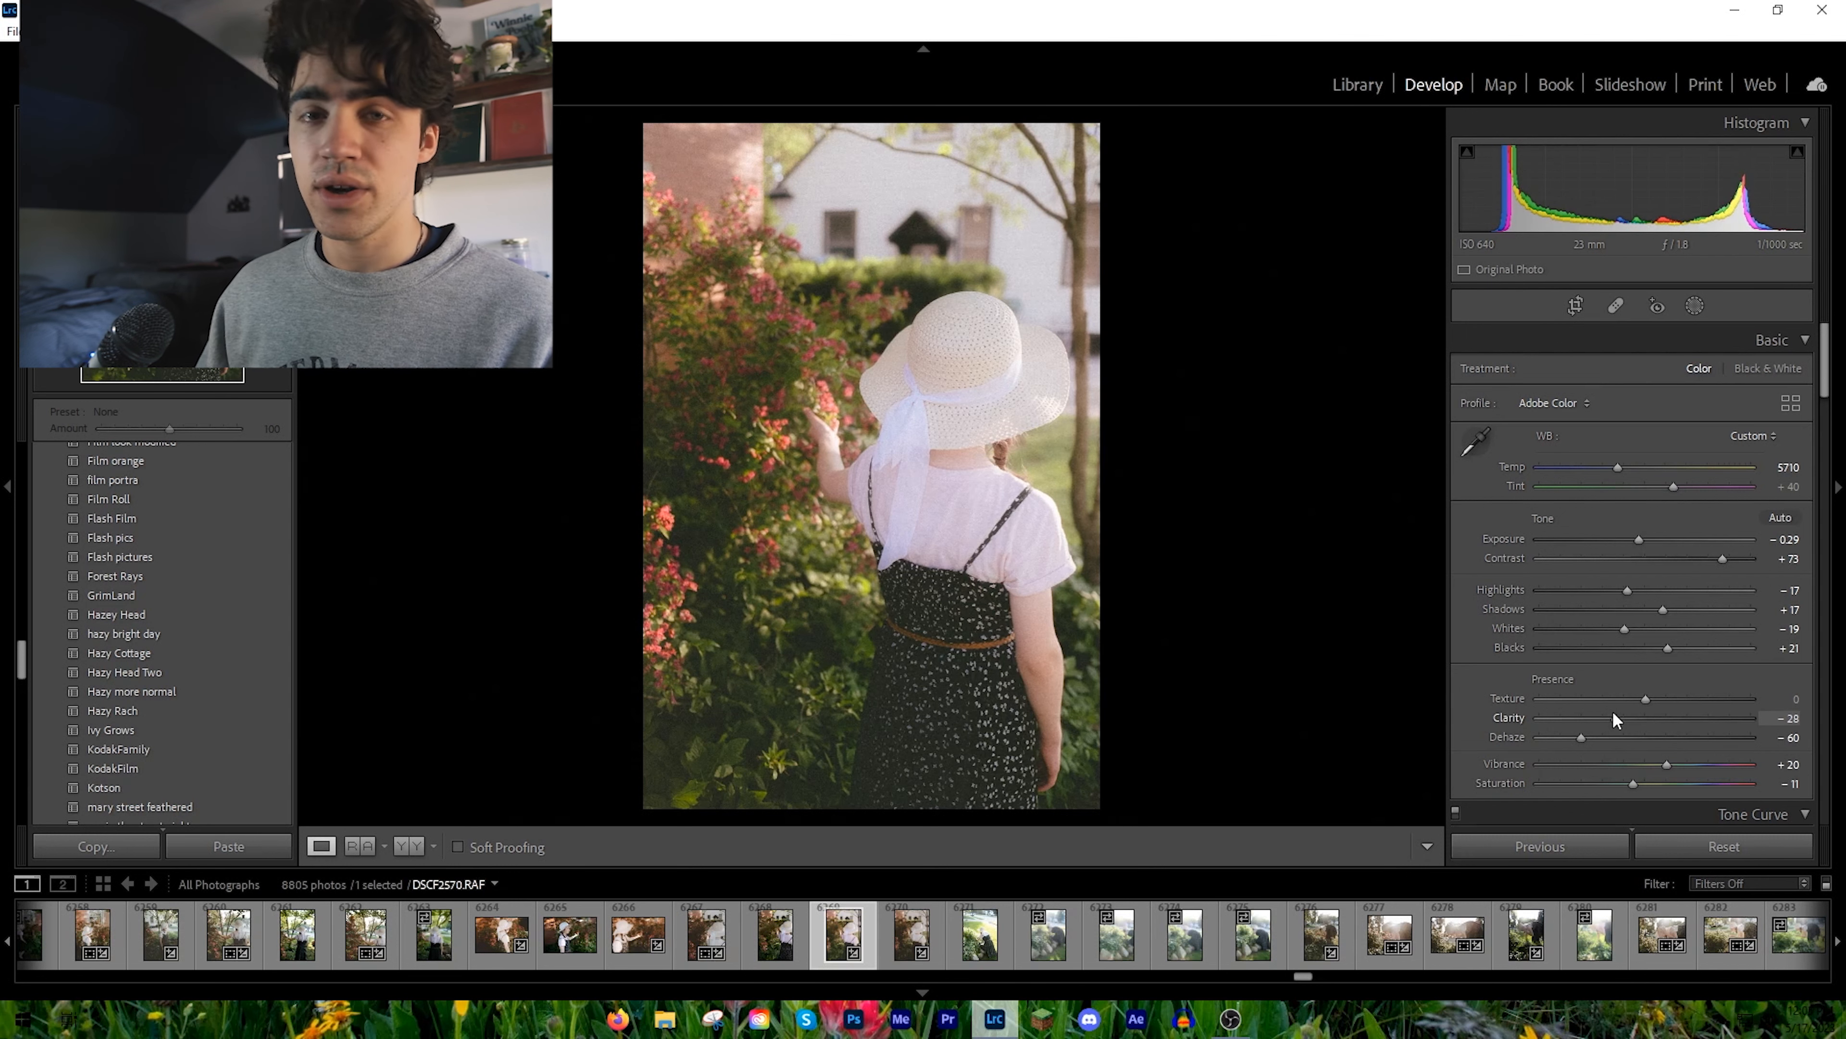